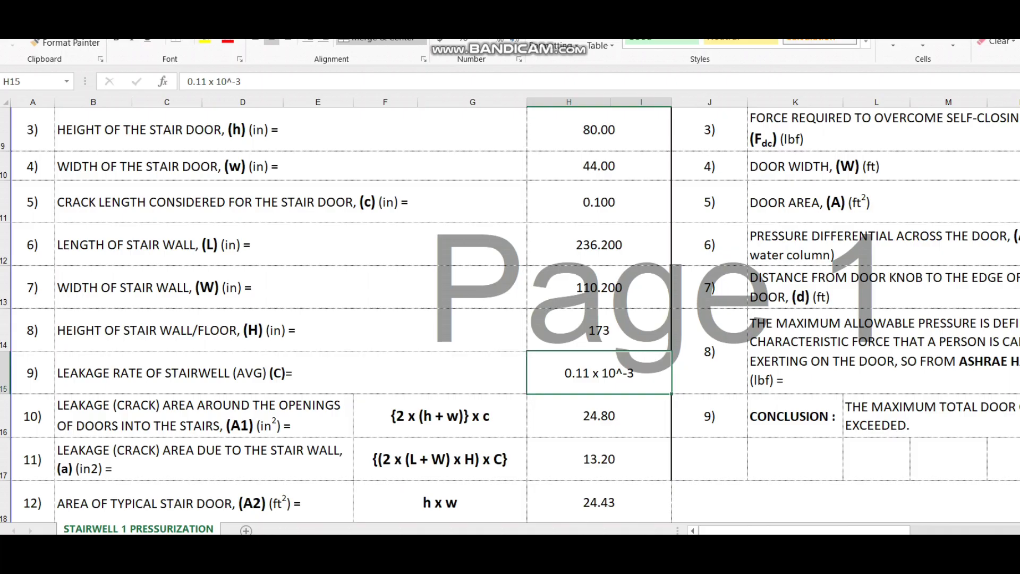
Step: Inspect the formulas behind the door crack leakage area (A1) and the stair wall leakage area (a)
left_click(599, 416)
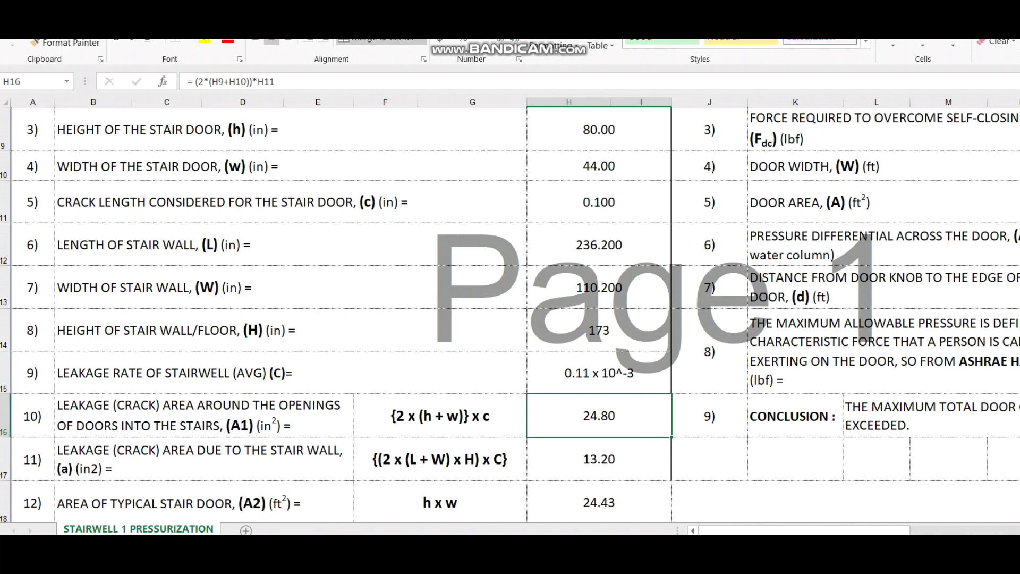
key("F2")
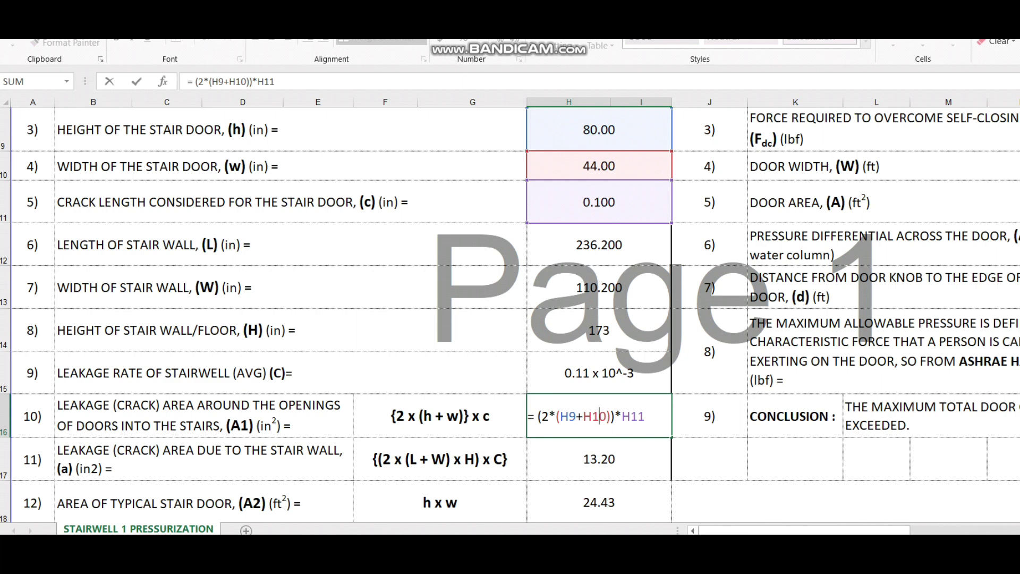
key("ctrl+Return")
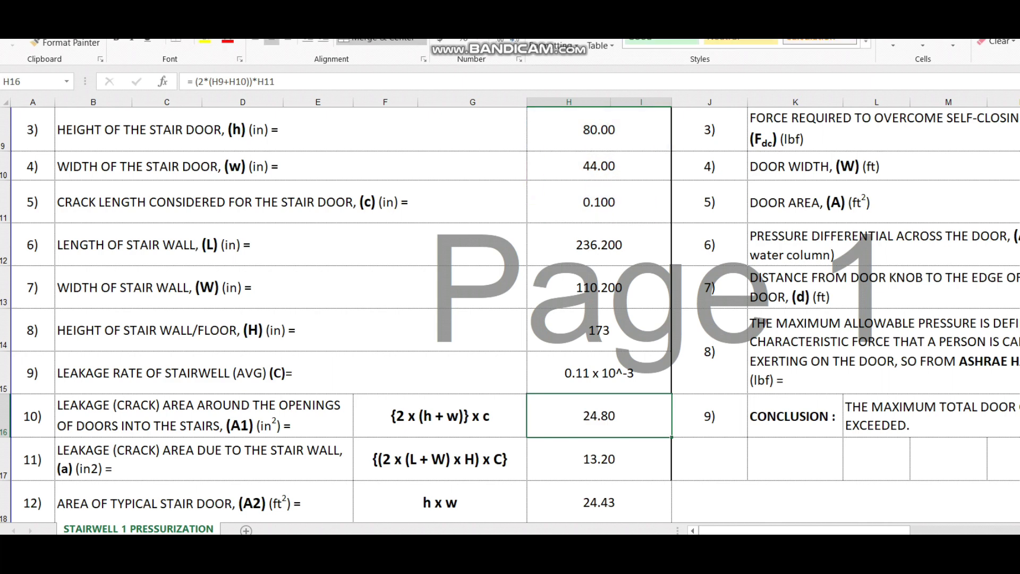
key("Down")
key("F2")
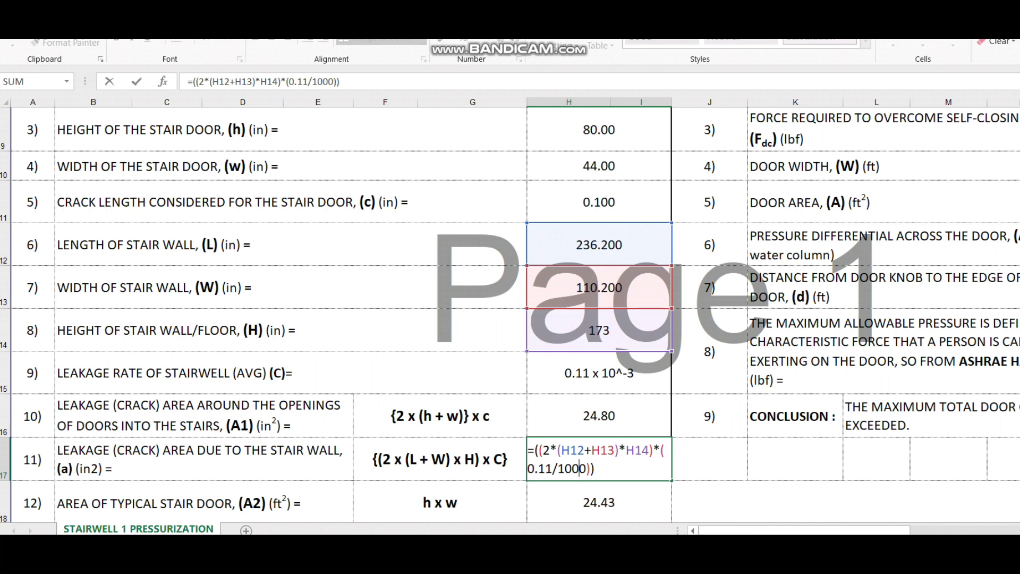
key("ctrl+Return")
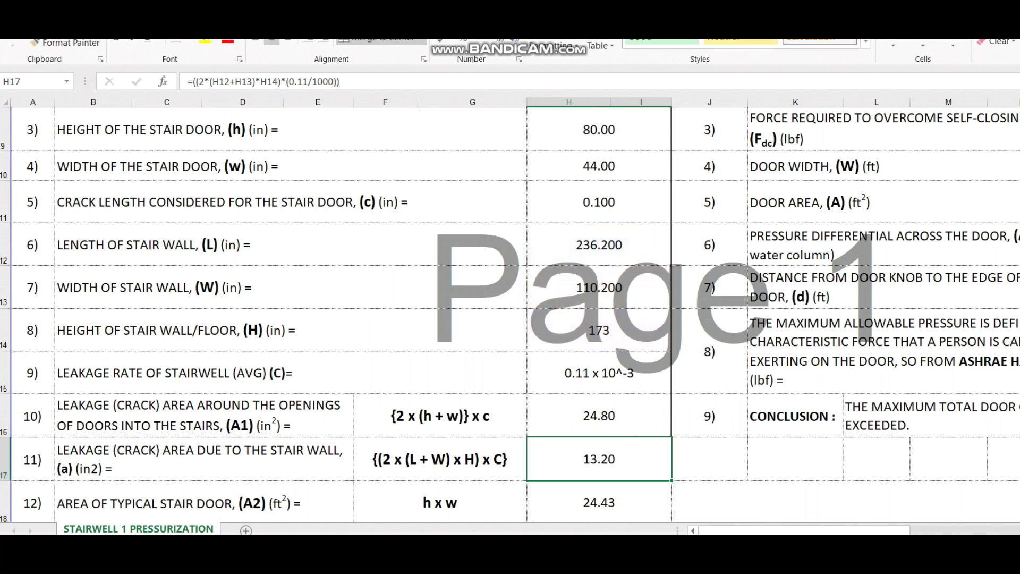
Step: Review the values from the typical stair door area (A2) back up to the number of stair doors open during exiting (N2)
key("Down")
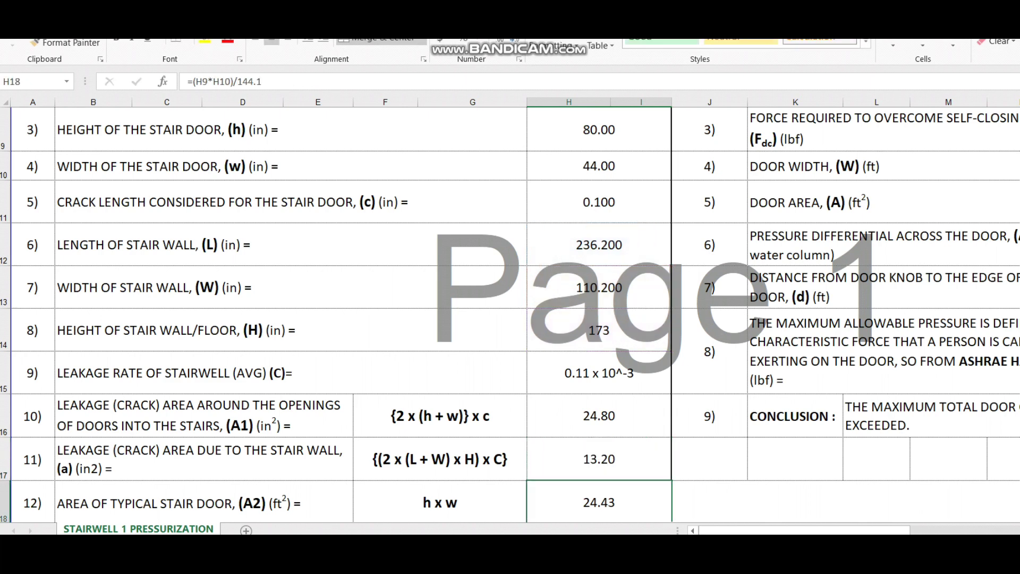
key("Up")
key("Up")
key("Up")
key("Up")
key("Up")
key("Up")
key("Up")
key("Up")
key("Up")
key("Up")
key("Up")
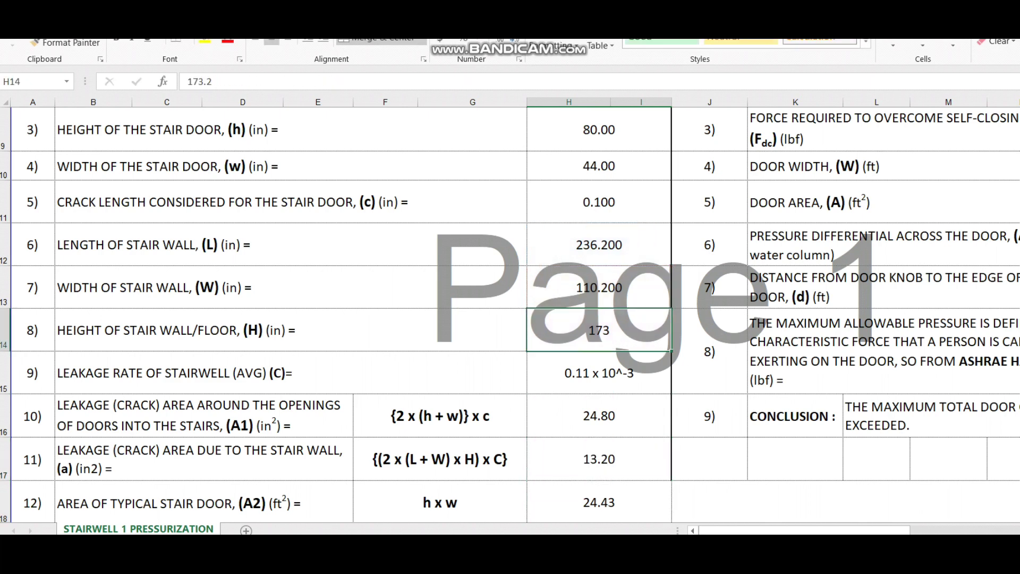
key("Down")
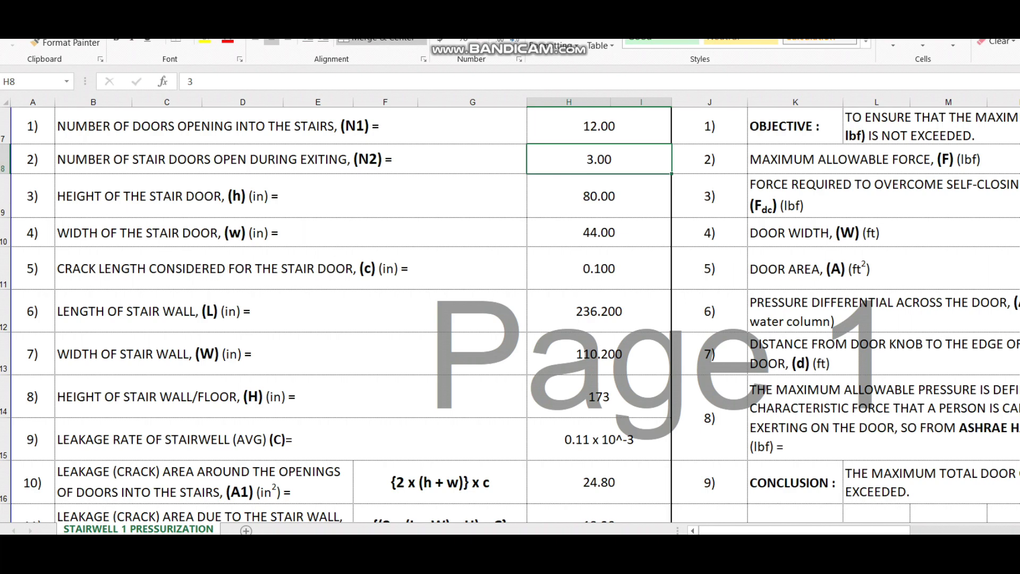
Step: Go through the value cells from the stair door height down to the extra air quantity (Q2), reviewing each entry and formula
key("Down")
key("Down")
key("Down")
key("Down")
key("Down")
key("Down")
key("Down")
key("Down")
key("Down")
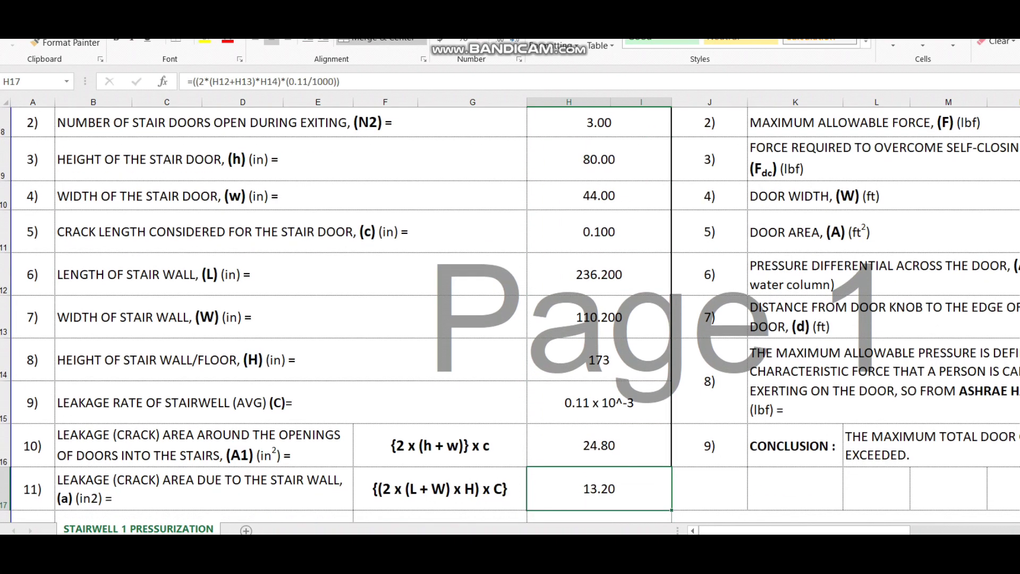
key("Down")
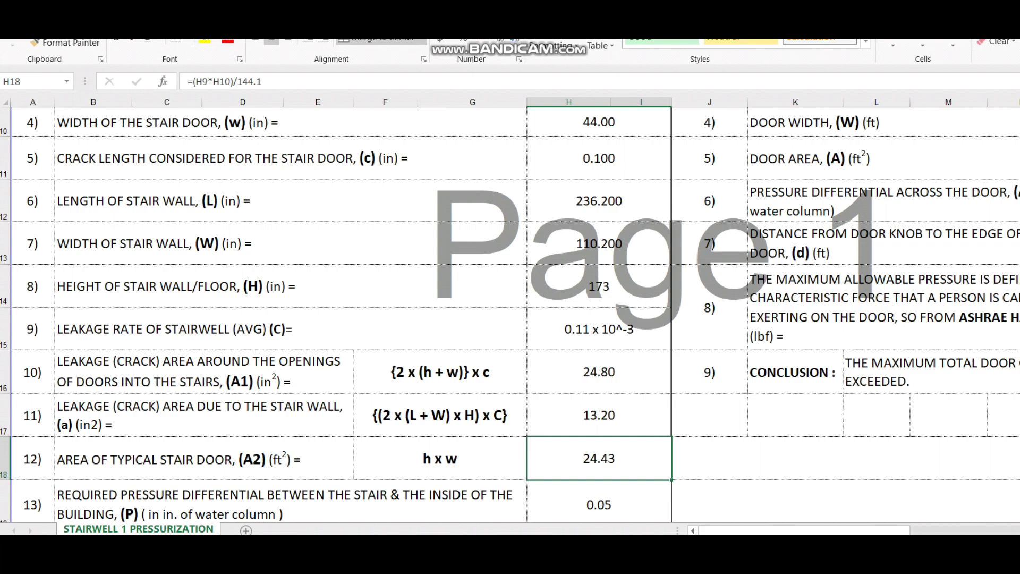
key("Down")
key("Down")
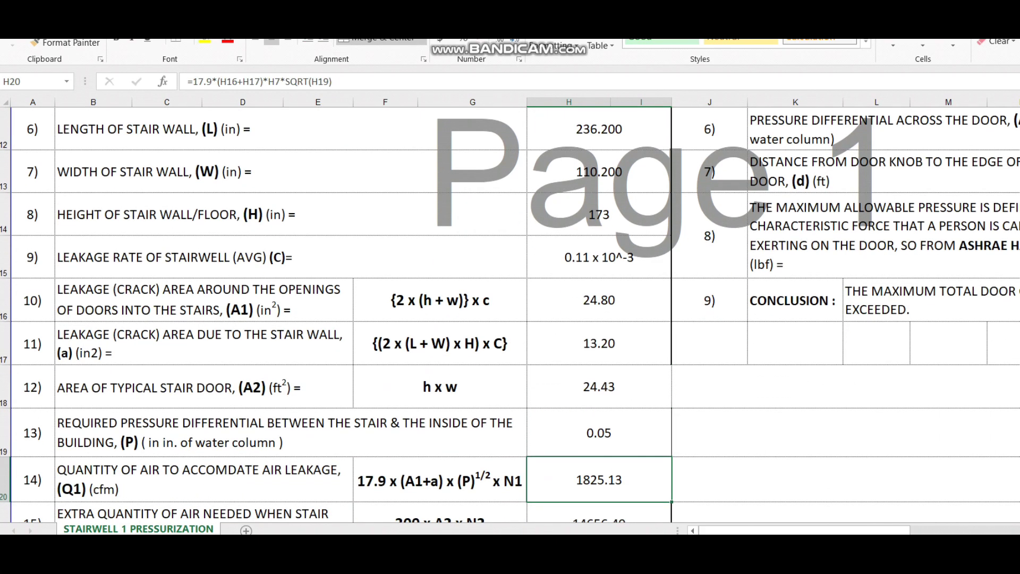
key("Down")
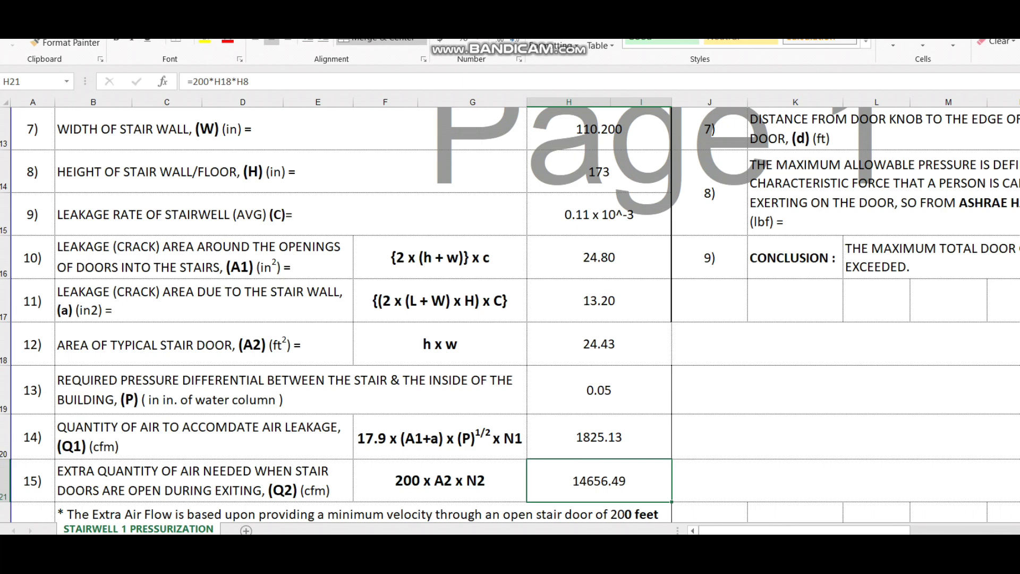
Step: Compare the Q1 and Q2 rows and highlight the 200 factor in the Q2 expression without changing it
key("Up")
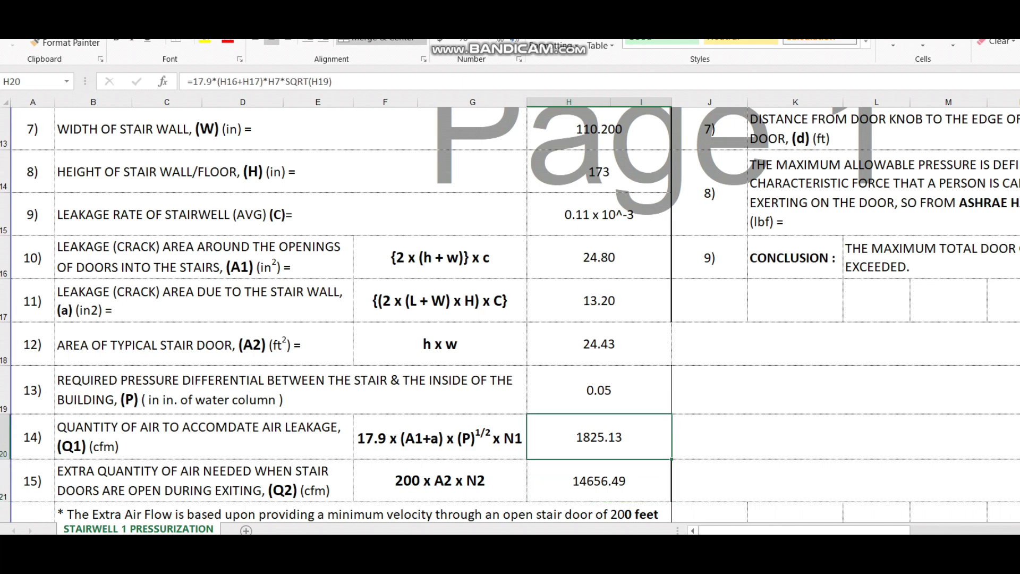
key("Down")
key("Left")
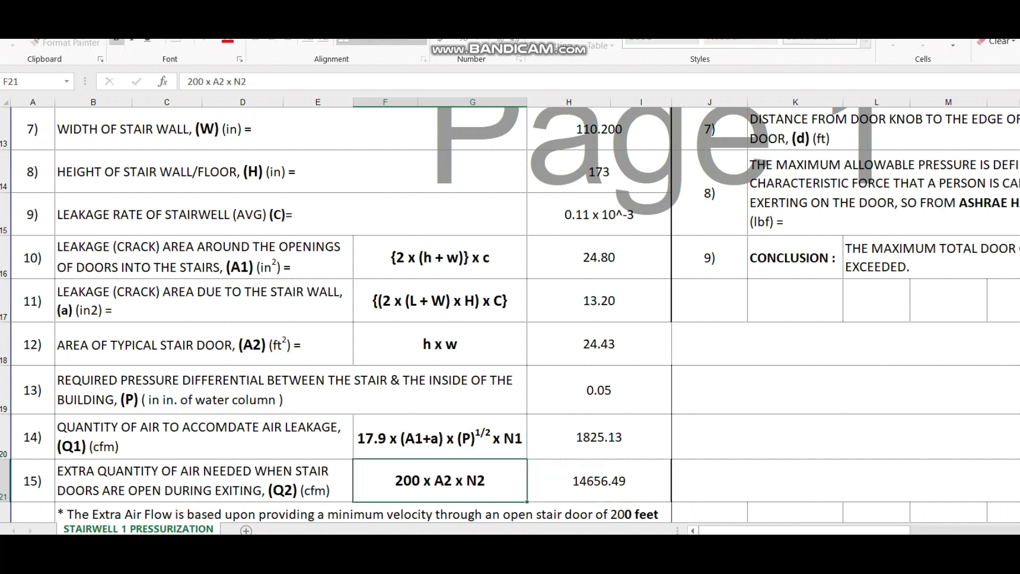
key("Down")
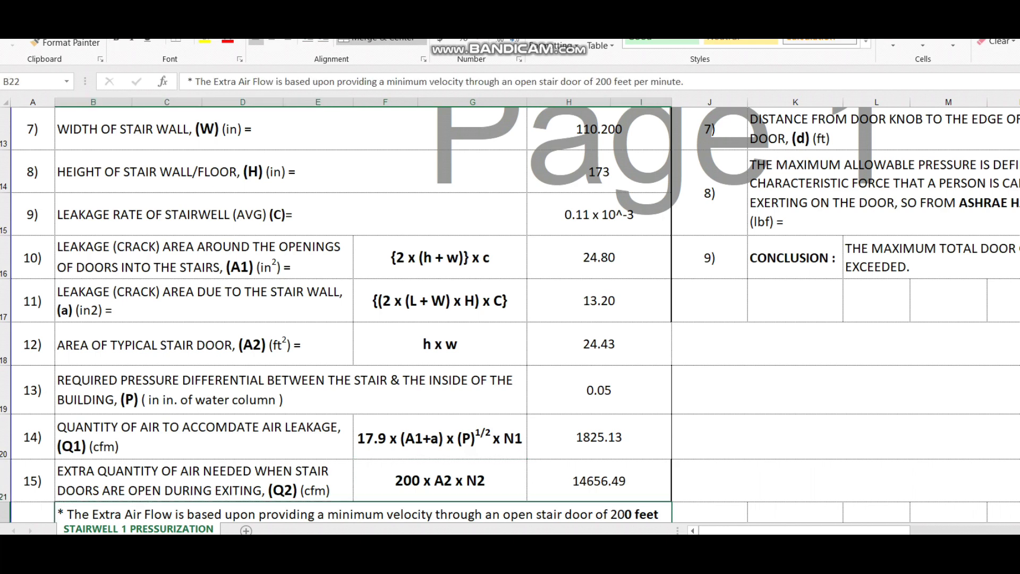
key("Up")
key("F2")
key("ctrl+shift+Left")
key("ctrl+shift+Left")
key("ctrl+shift+Left")
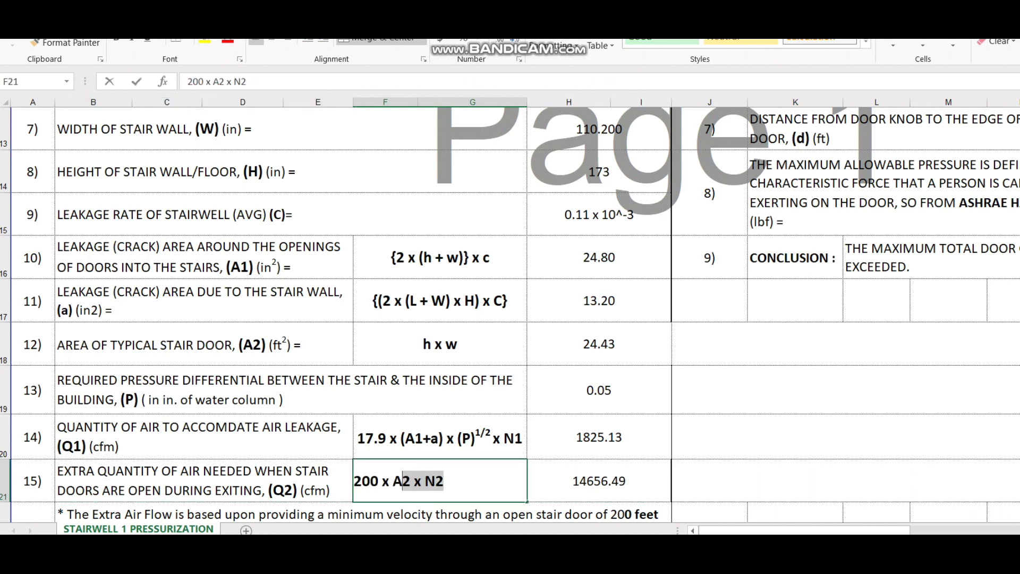
left_click(402, 481)
left_click_drag(382, 480, 353, 481)
key("Tab")
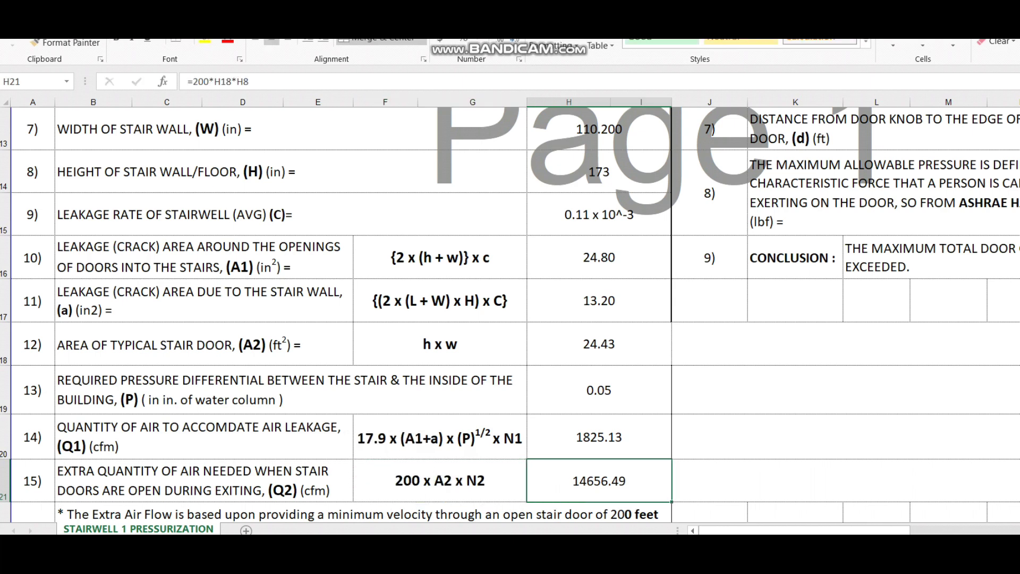
Step: Read the note on minimum velocity through an open stair door and check which cells the Q2 formula references
key("Down")
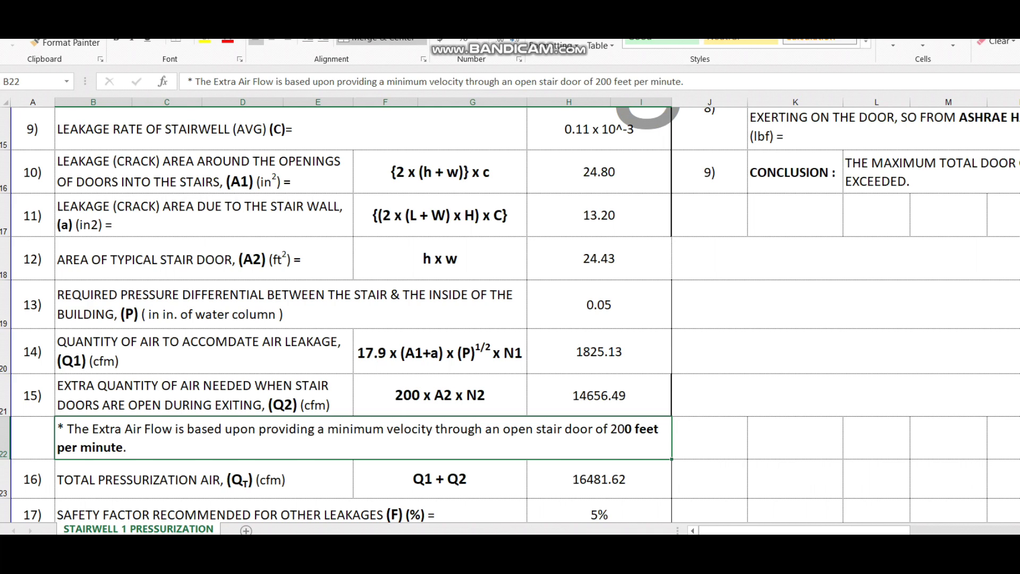
left_click(599, 395)
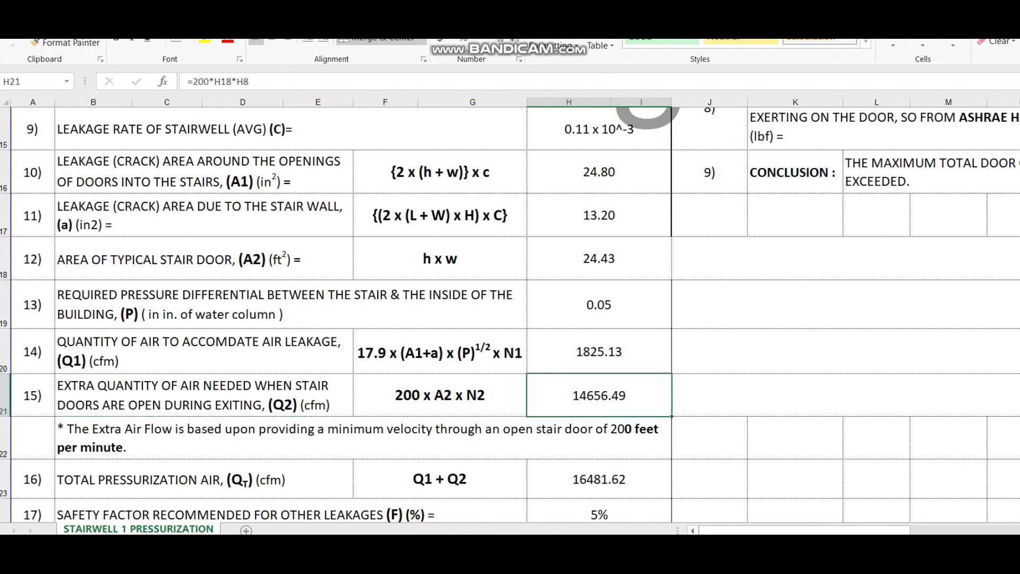
left_click(440, 395)
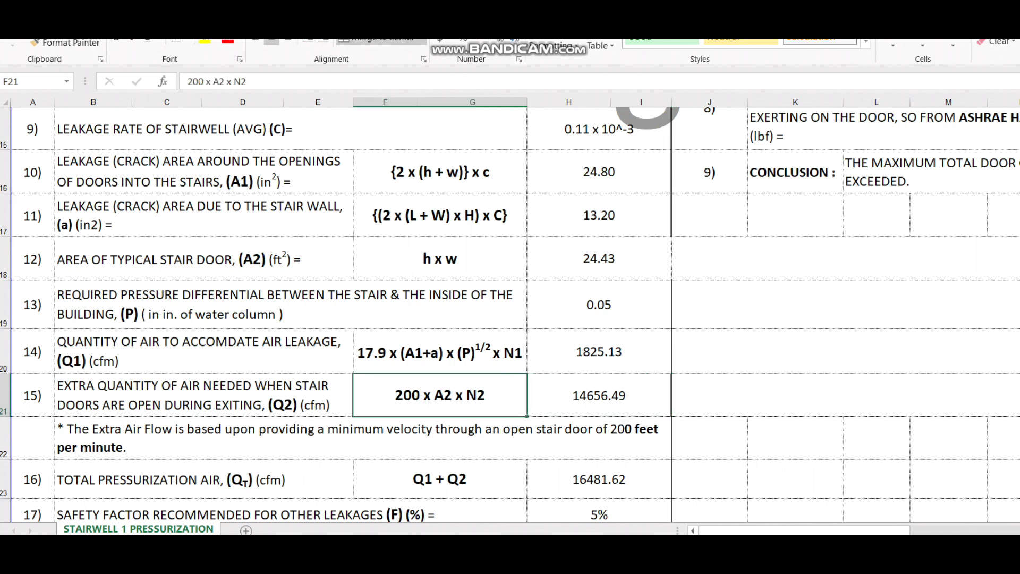
double_click(579, 395)
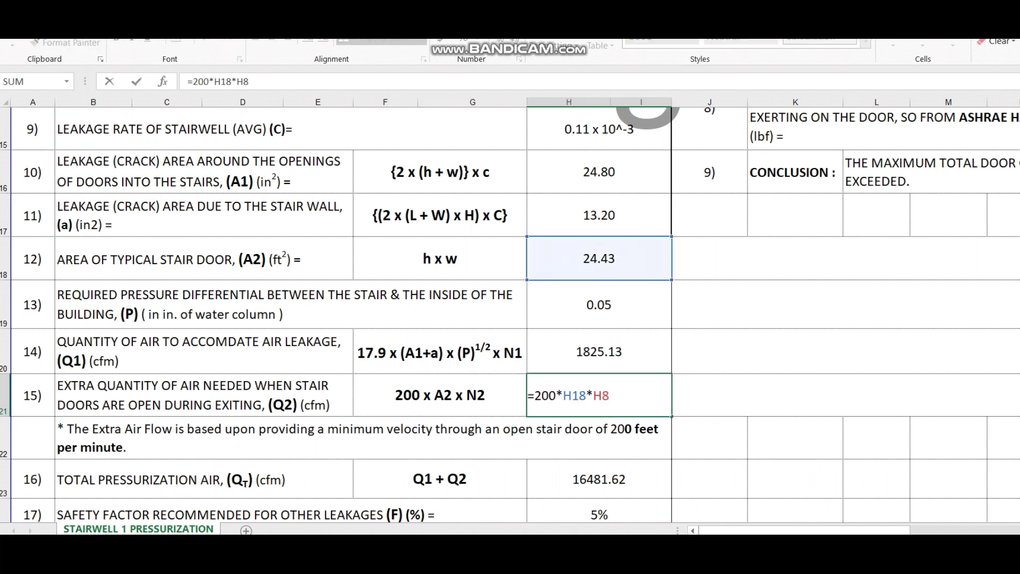
key("Escape")
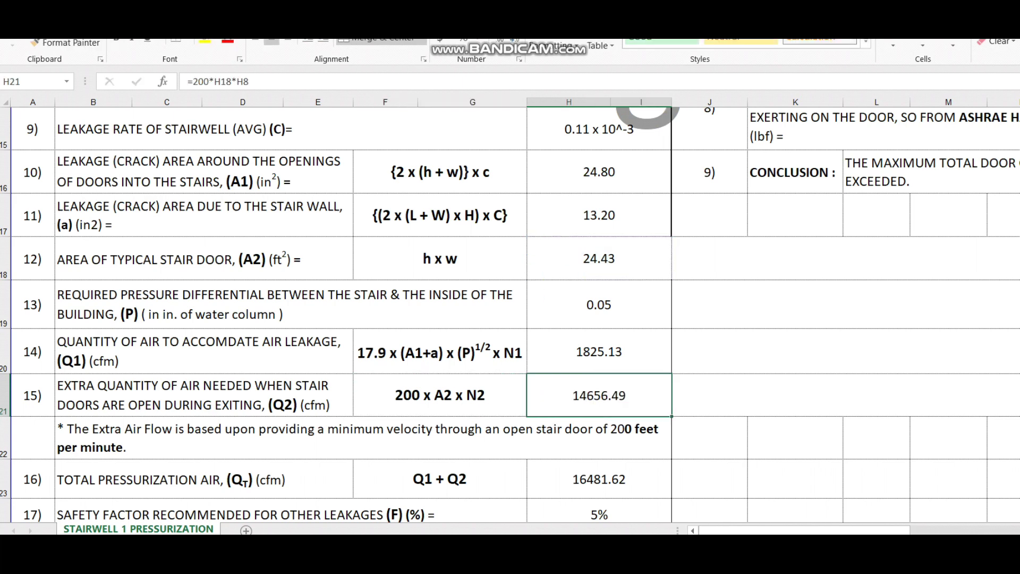
Step: Highlight N2 in the written Q2 expression and check it against the Q2 cell formula, leaving both unedited
double_click(467, 395)
left_click_drag(466, 395, 488, 396)
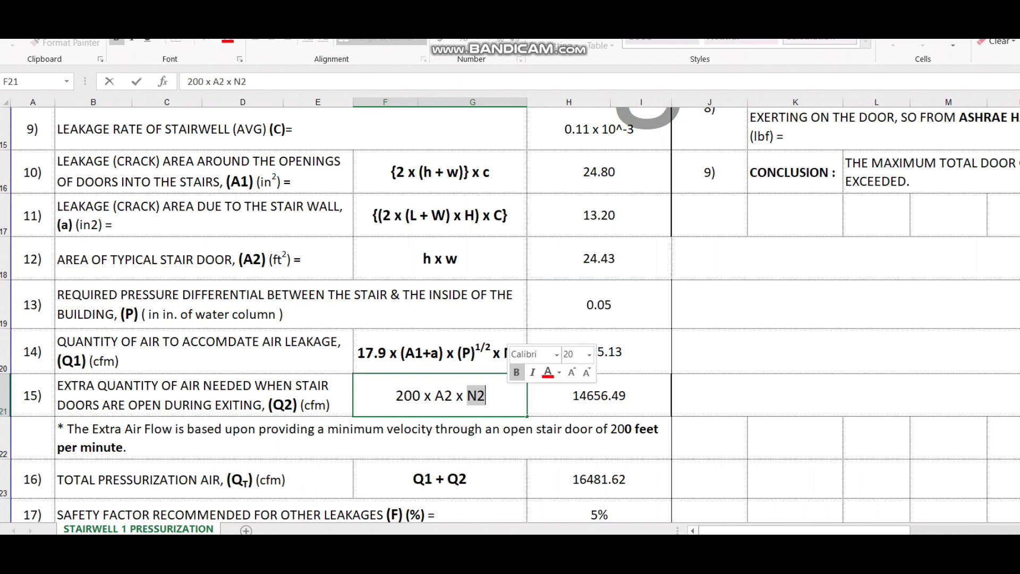
key("Escape")
left_click(599, 395)
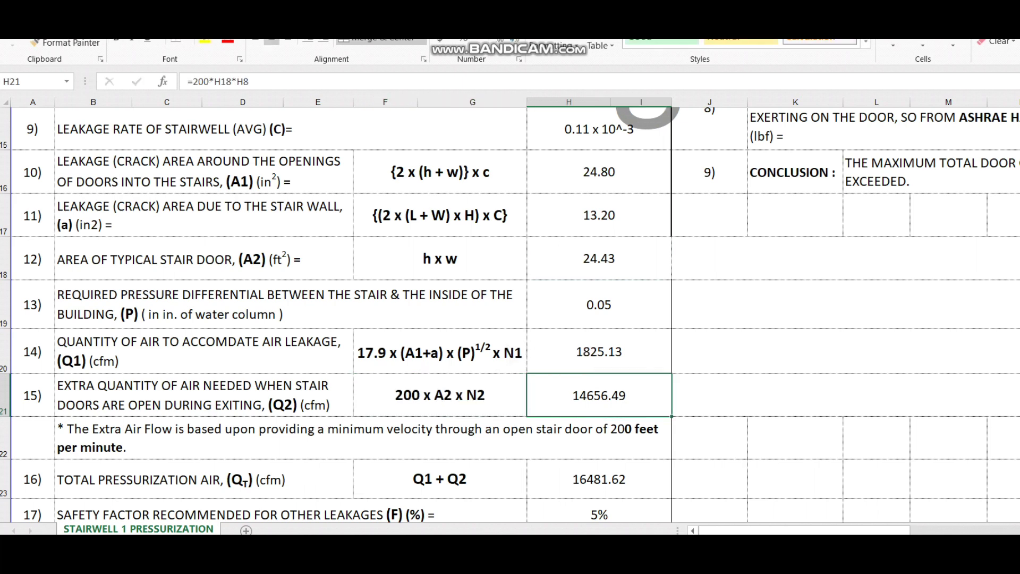
left_click(440, 396)
double_click(594, 396)
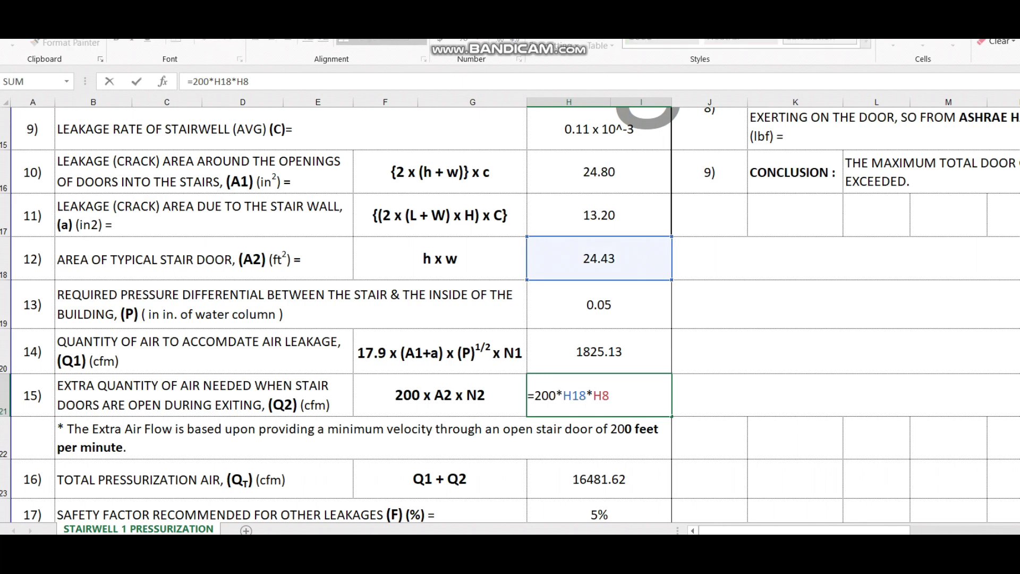
key("Escape")
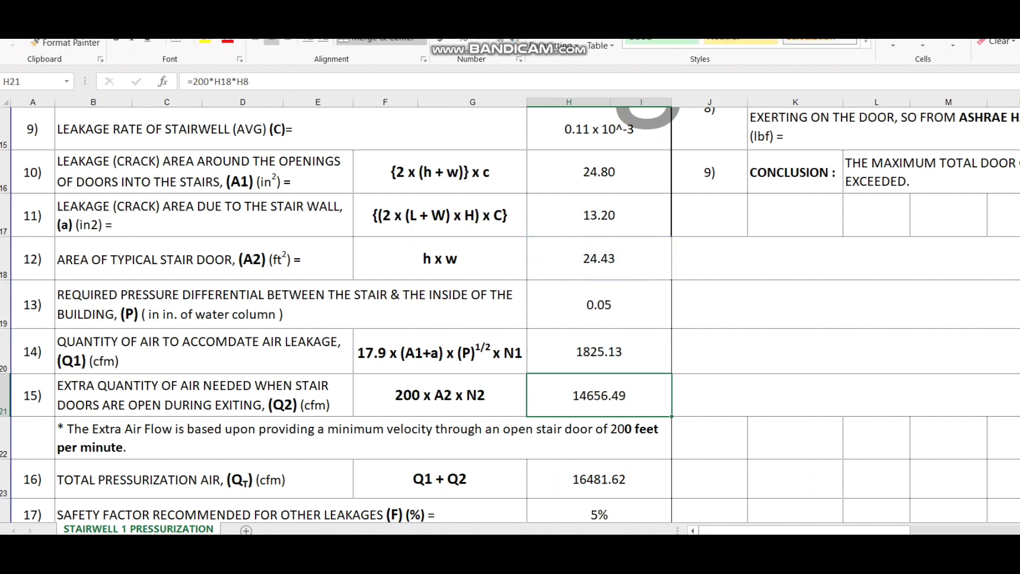
Step: Examine the air leakage quantity (Q1) row, comparing its written expression with the cells its formula references
left_click(599, 351)
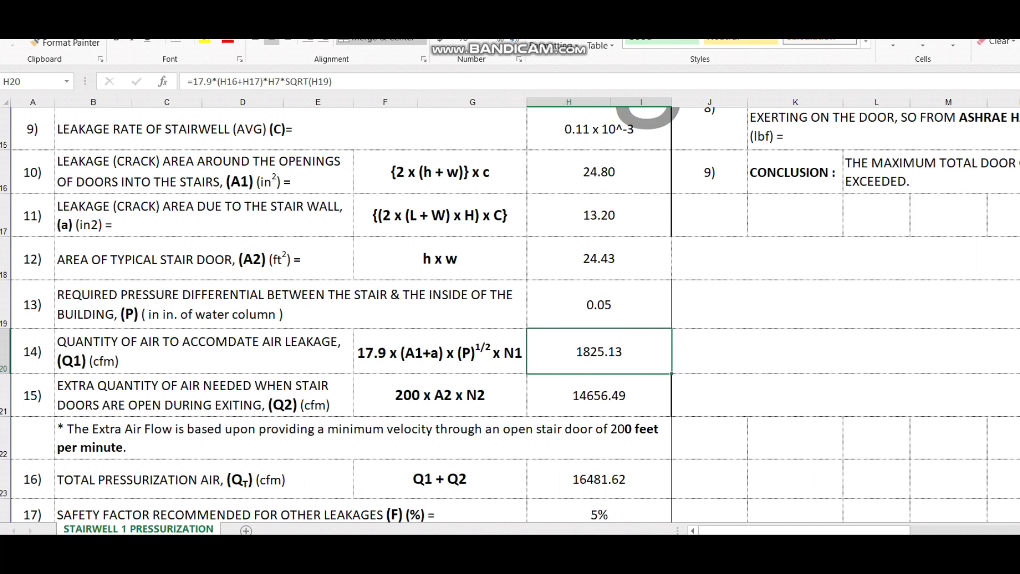
left_click(203, 351)
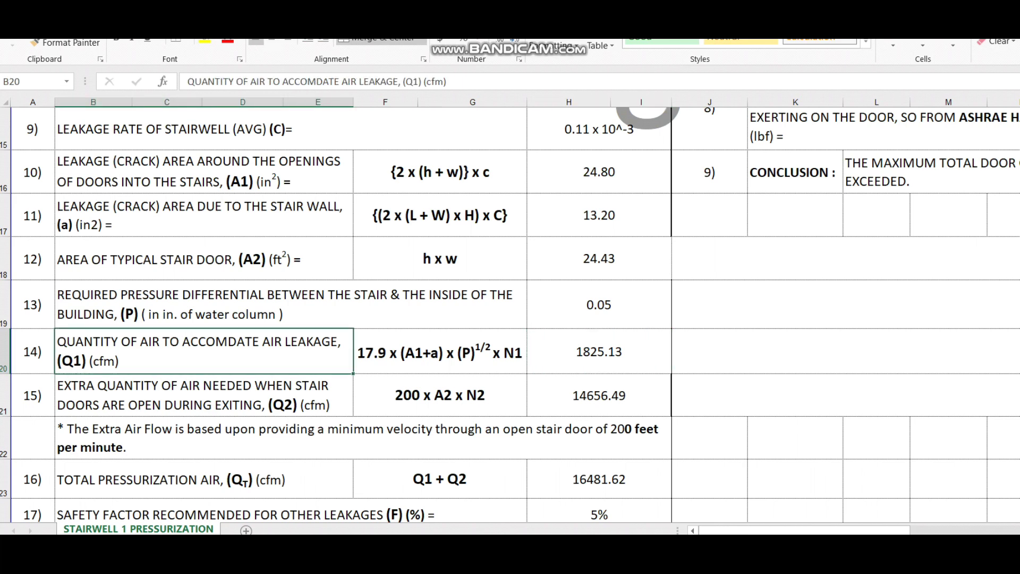
left_click(439, 351)
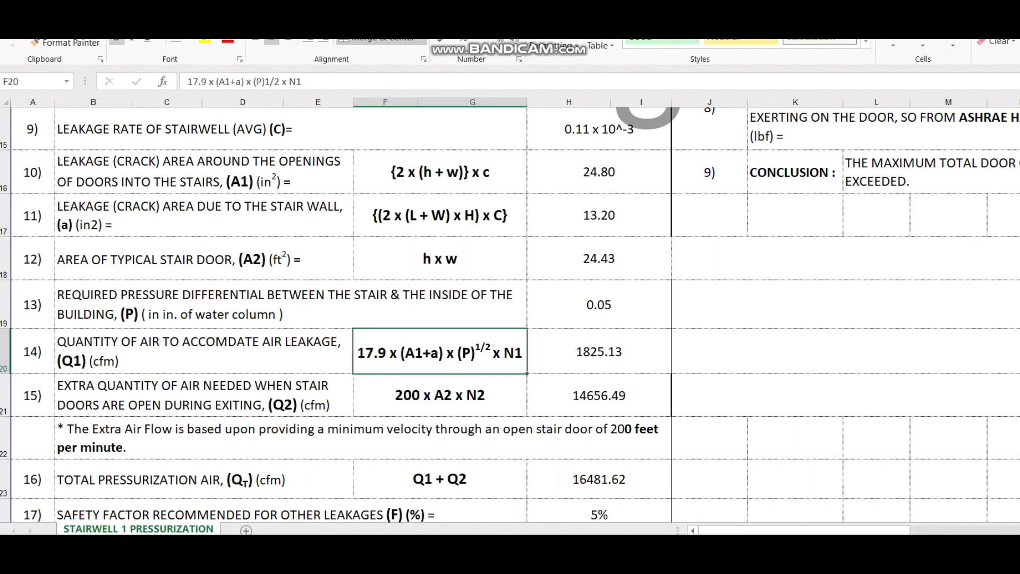
double_click(635, 345)
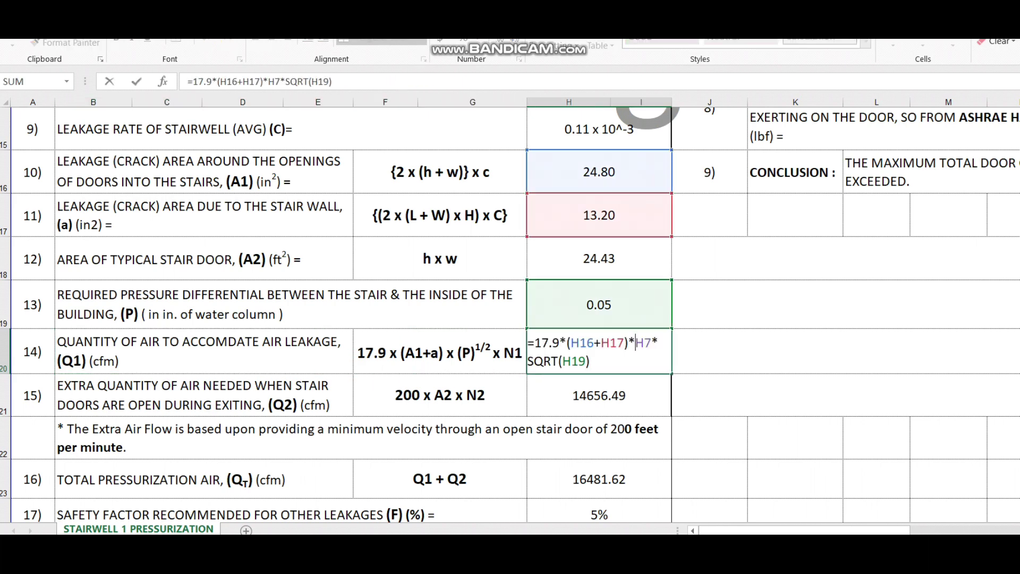
key("Escape")
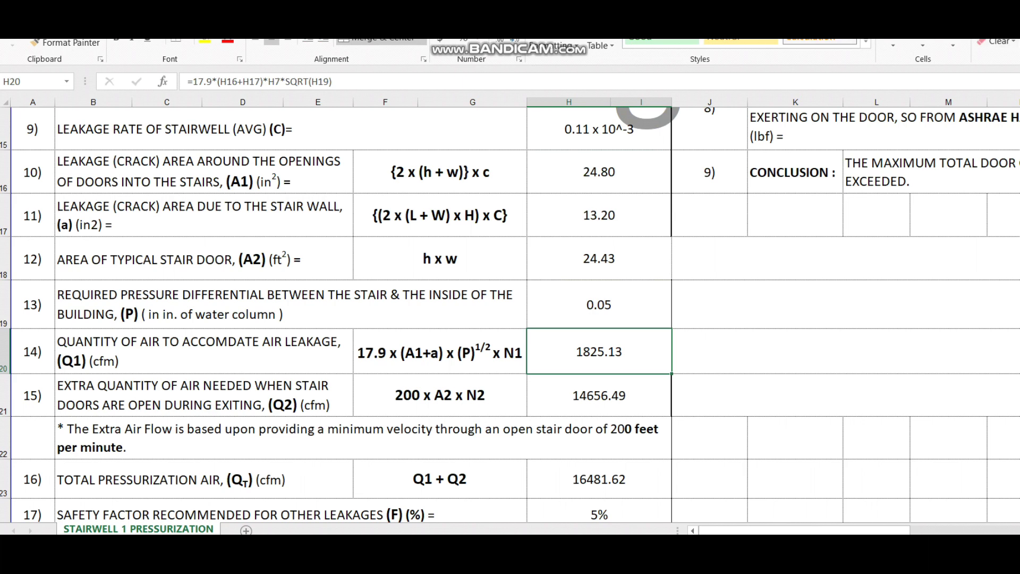
key("alt+Tab")
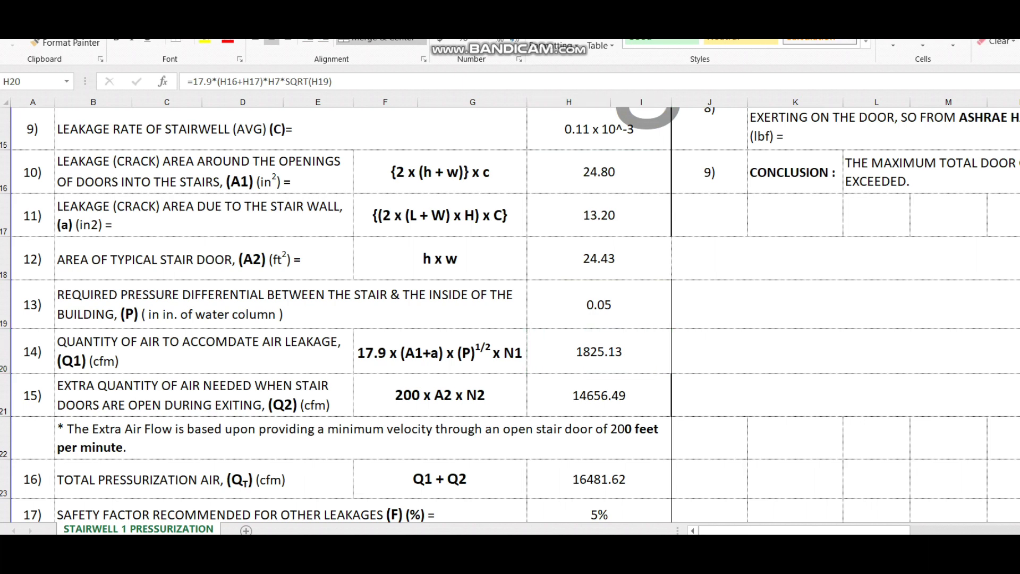
Step: Check the required pressure differential (P) between the stair and the building interior, including its description and value
left_click(599, 304)
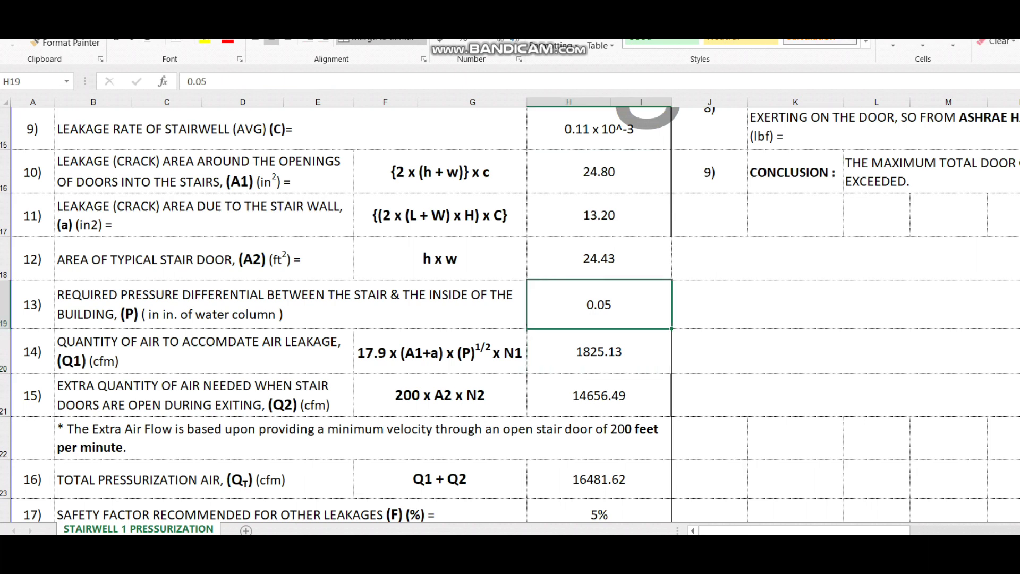
left_click(290, 304)
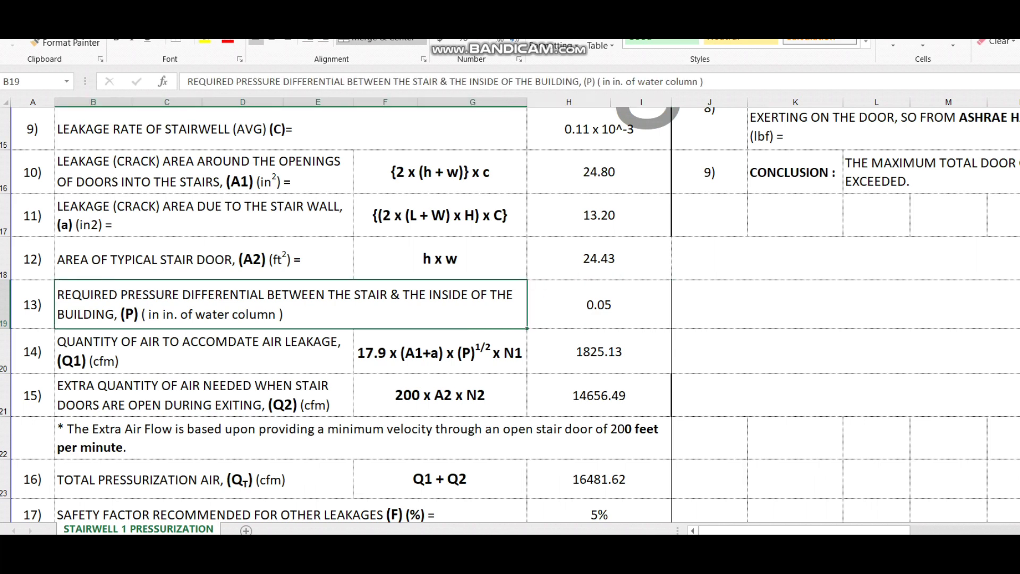
left_click(599, 304)
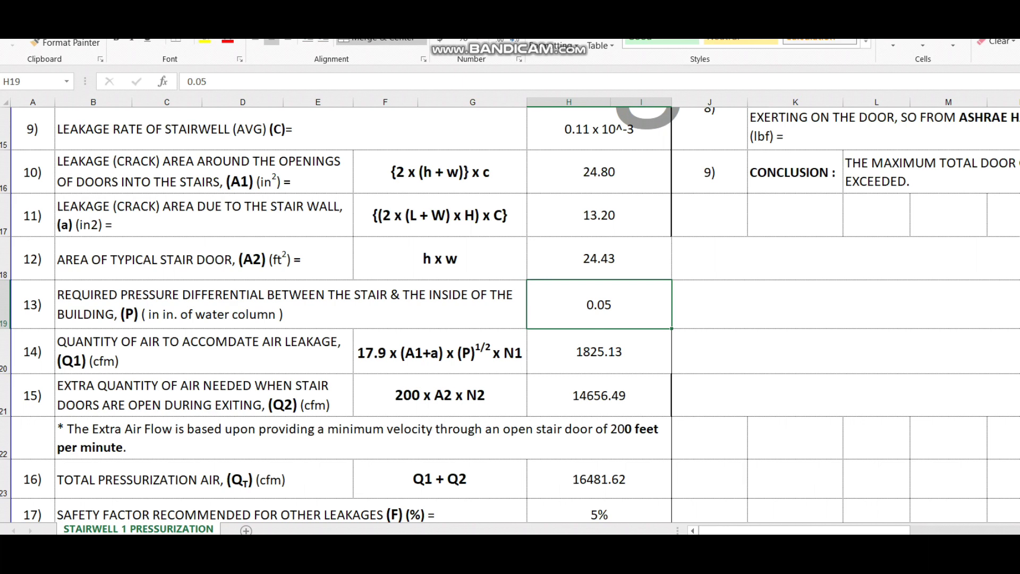
Step: Switch to the PowerPoint presentation and mark the Sprinklered row's ceiling height and design pressure differences in the NFPA 92A table
key("alt+Tab")
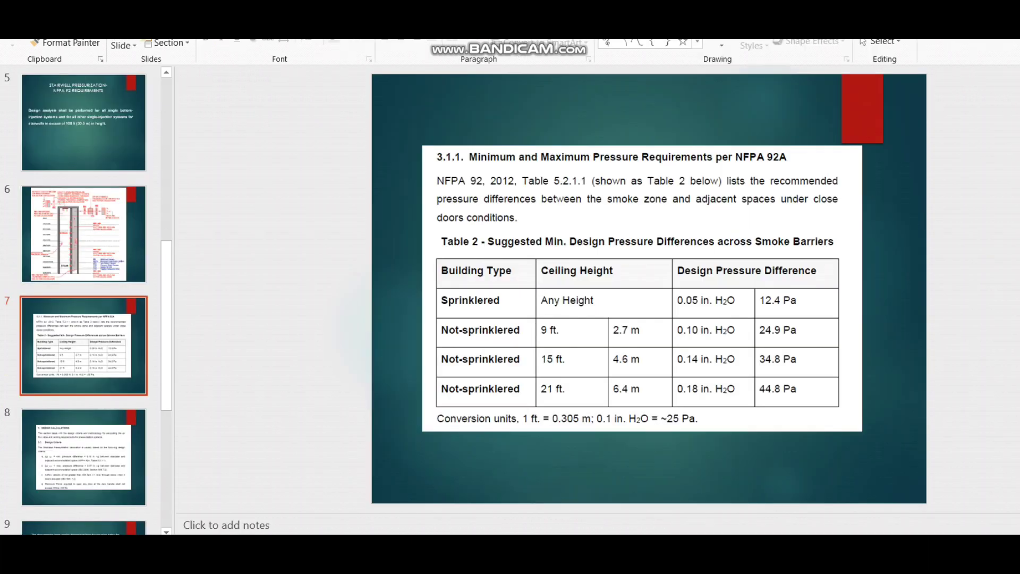
left_click(642, 289)
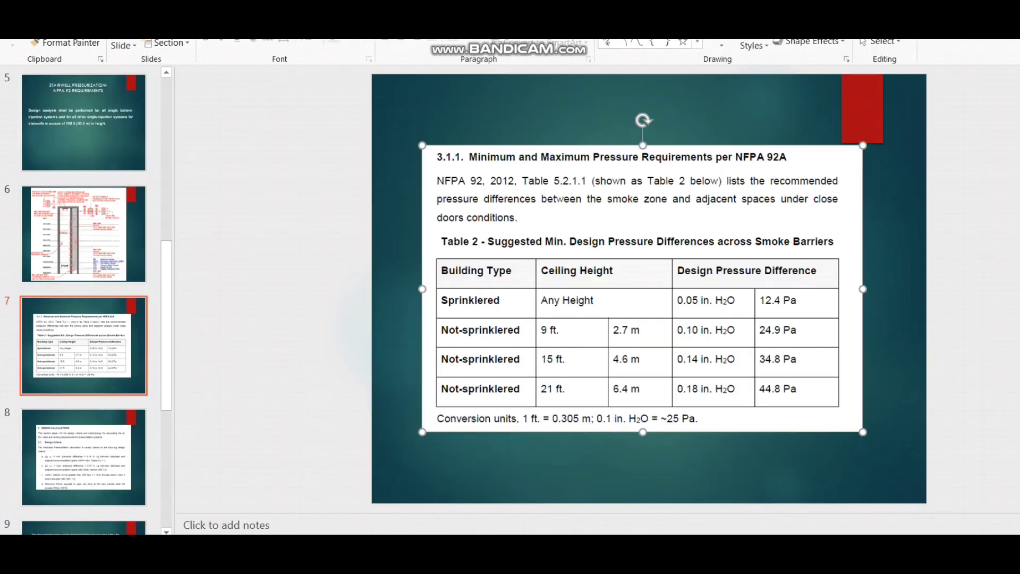
left_click_drag(510, 309, 571, 311)
mouse_move(679, 308)
left_mouse_down()
mouse_move(747, 311)
mouse_move(763, 275)
left_mouse_up()
mouse_move(800, 304)
left_mouse_down()
mouse_move(808, 313)
mouse_move(824, 286)
left_mouse_up()
mouse_move(524, 326)
left_mouse_down()
mouse_move(540, 313)
mouse_move(573, 344)
mouse_move(552, 379)
left_mouse_up()
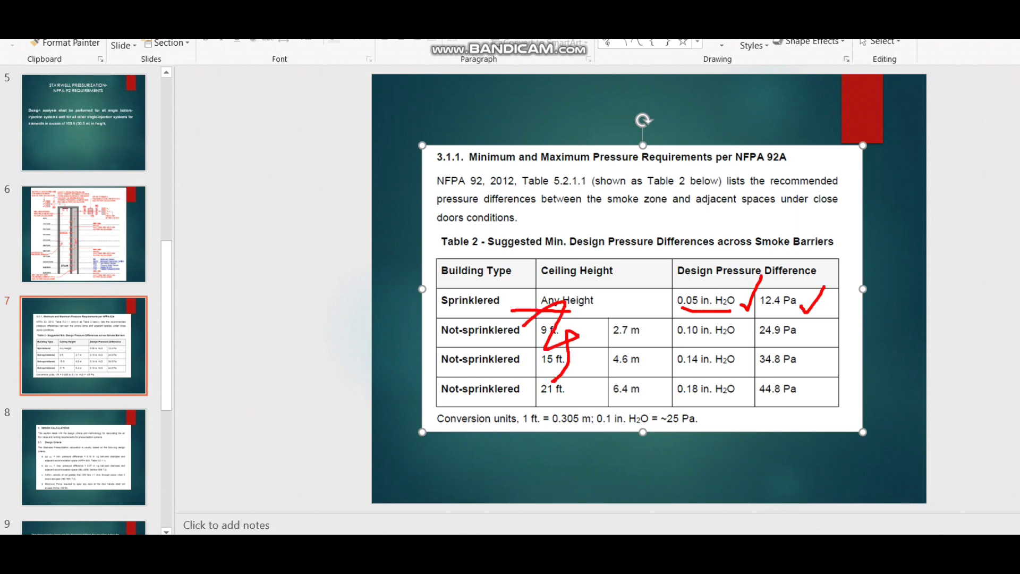
Step: Mark the not-sprinklered ceiling heights and circle the sprinklered design pressure difference, clear all ink marks, and return to the Excel workbook
left_click_drag(569, 333, 604, 326)
left_click_drag(573, 366, 608, 362)
left_click_drag(576, 392, 602, 393)
mouse_move(685, 321)
left_mouse_down()
mouse_move(830, 296)
mouse_move(641, 311)
mouse_move(690, 322)
left_mouse_up()
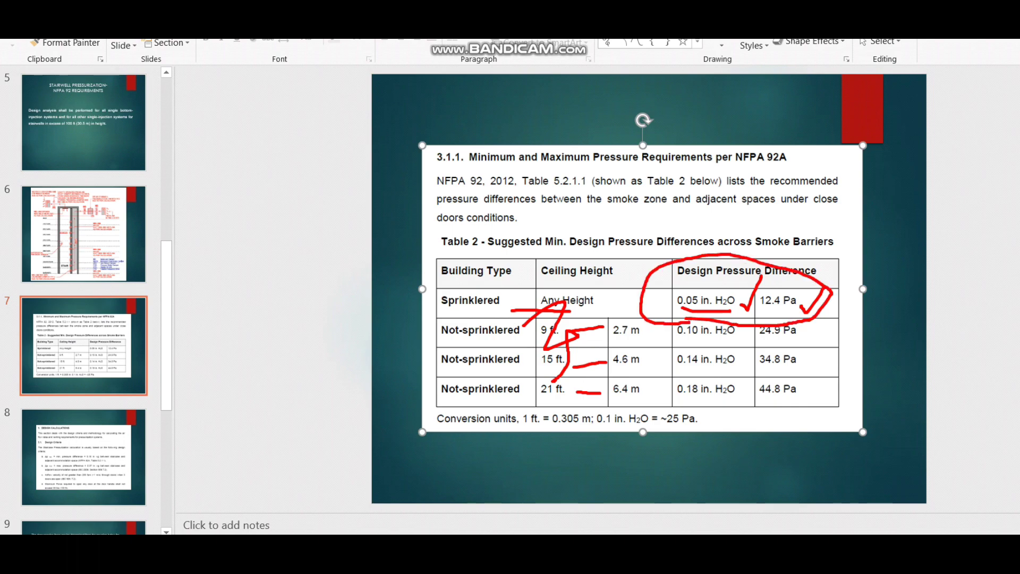
key("Escape")
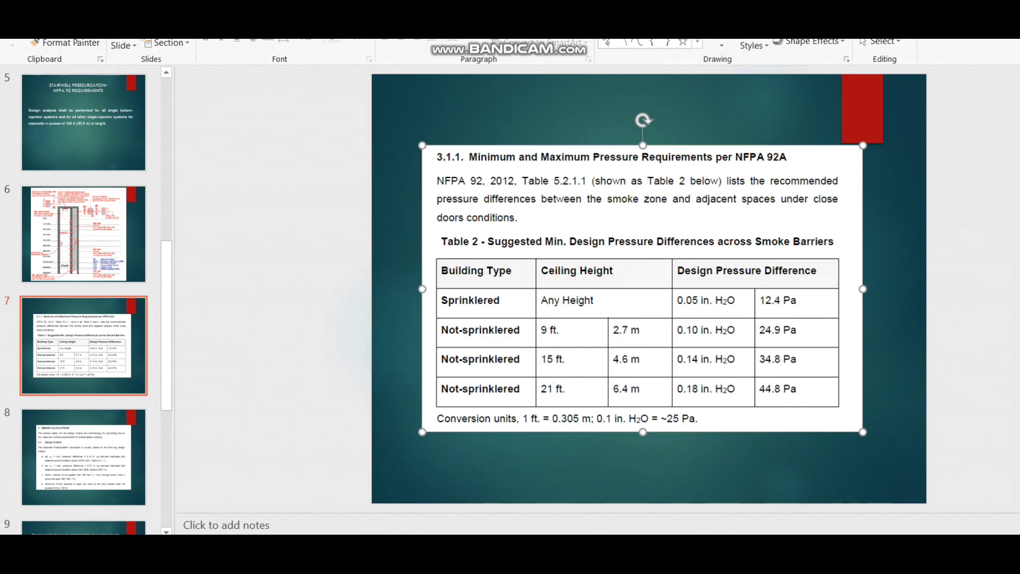
key("alt+Tab")
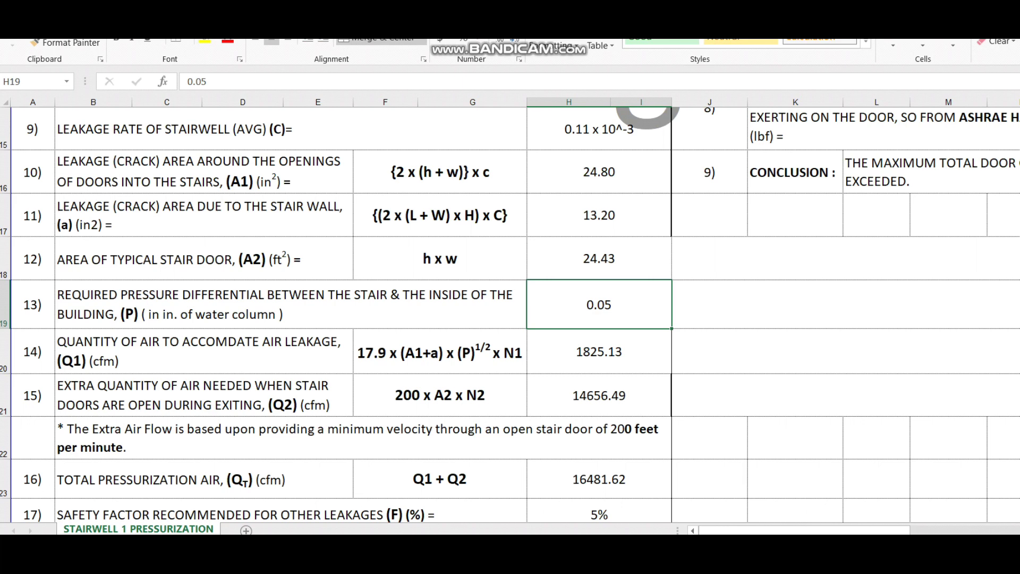
Step: Check which cells the air leakage quantity (Q1) formula references against its written expression, leaving the formula unedited
double_click(594, 345)
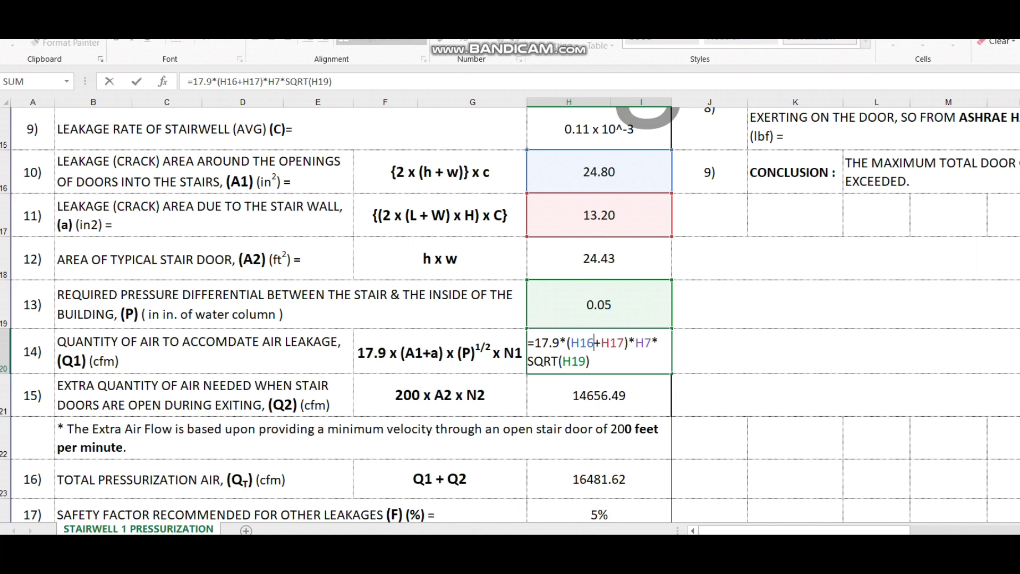
key("ctrl+Return")
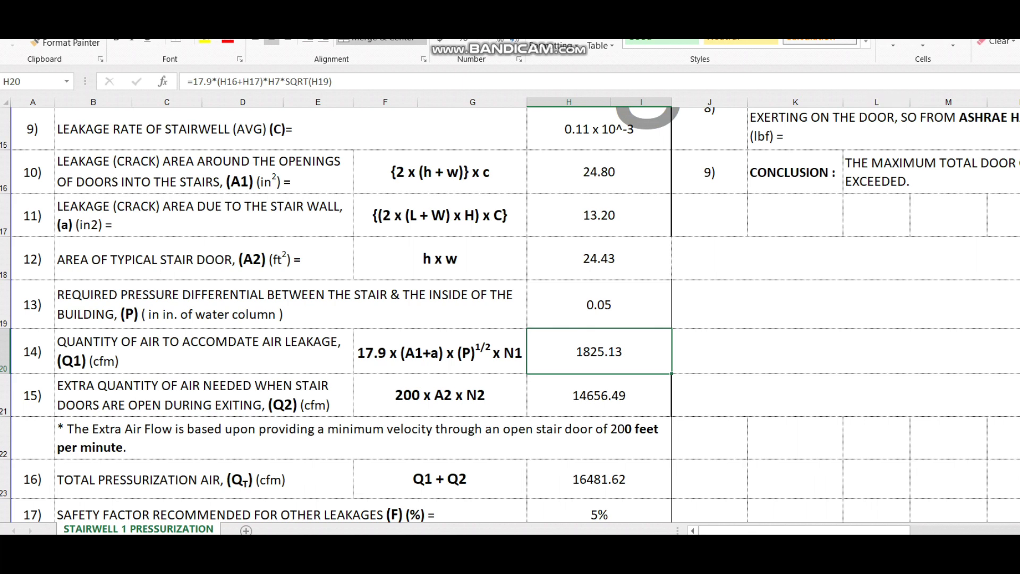
key("F2")
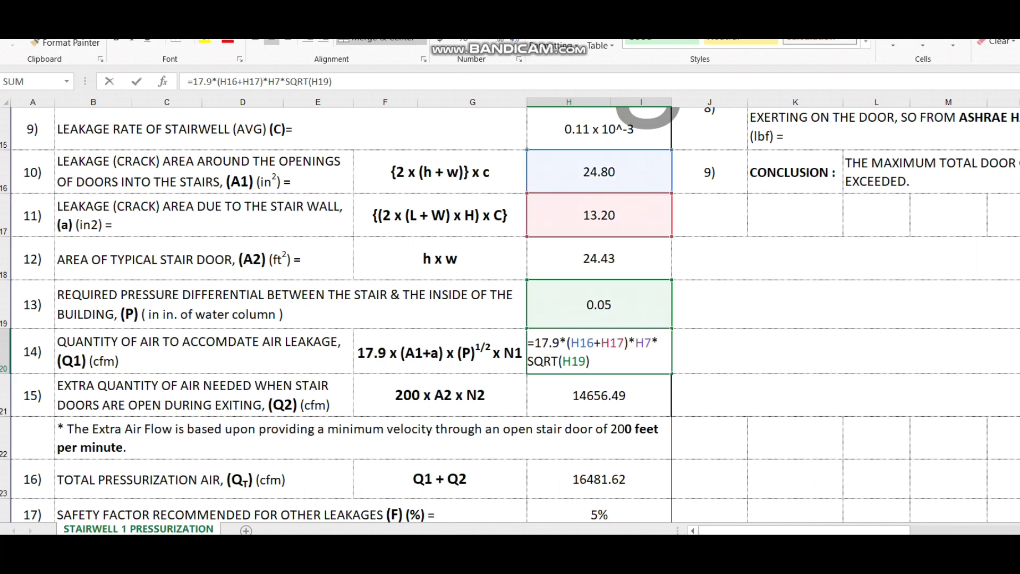
key("Escape")
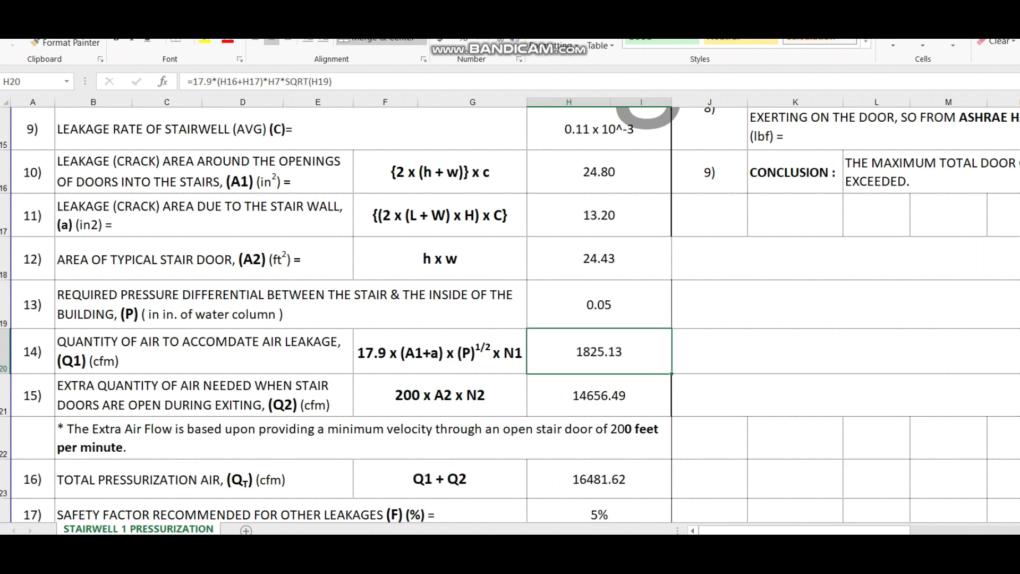
Step: Review the extra air quantity (Q2) and check which cells the total pressurization air (QT) formula adds
key("Down")
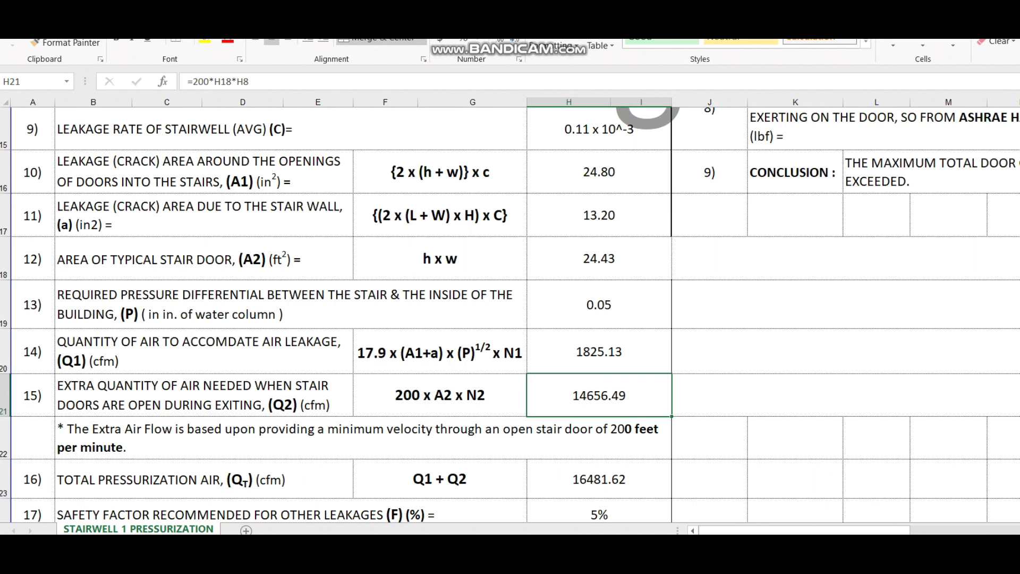
key("Down")
key("Down")
key("Down")
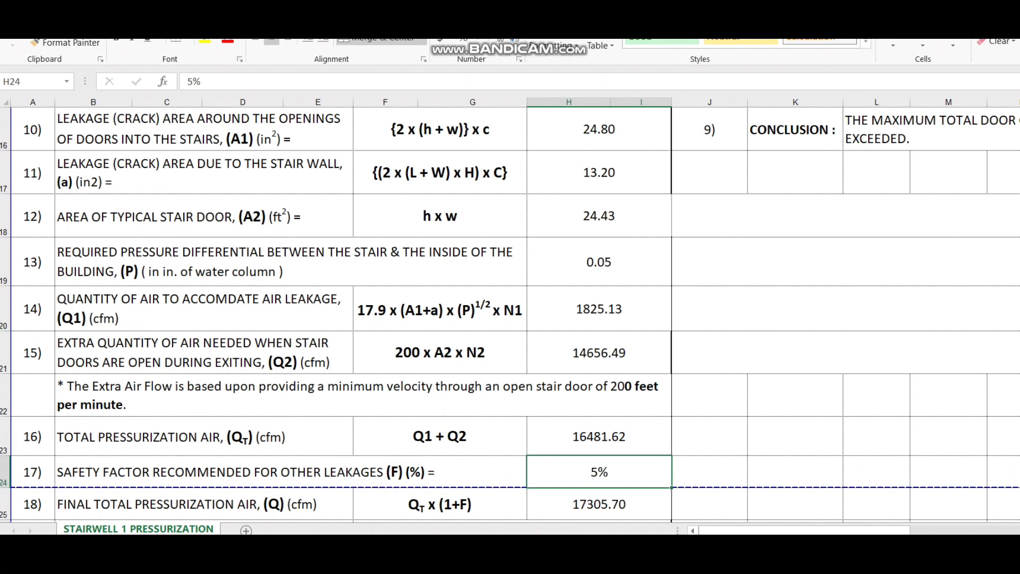
key("Up")
key("F2")
key("Escape")
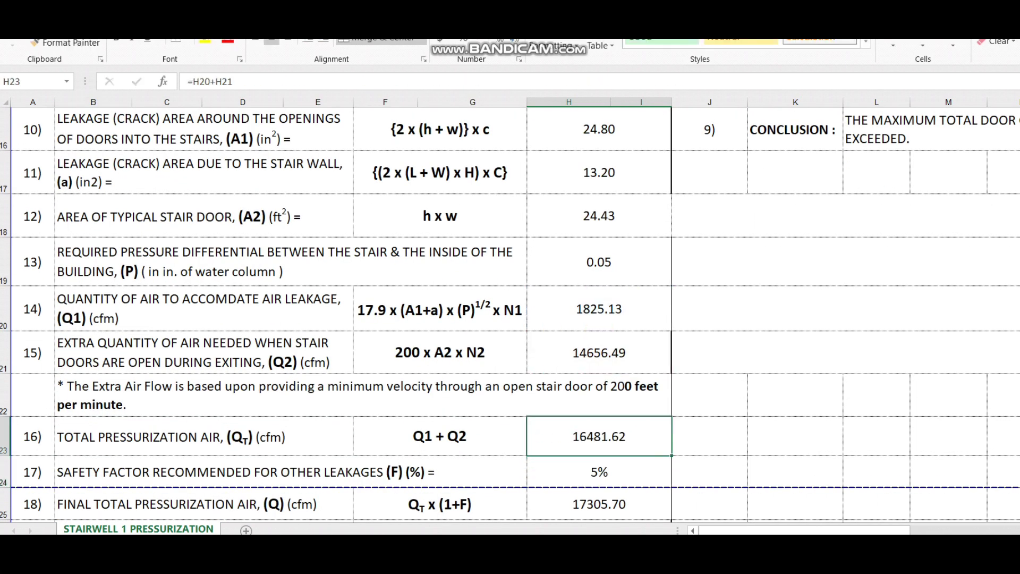
Step: Check the safety factor (F) and the formulas for the final total pressurization air (Q) in cfm and lps
left_click(599, 472)
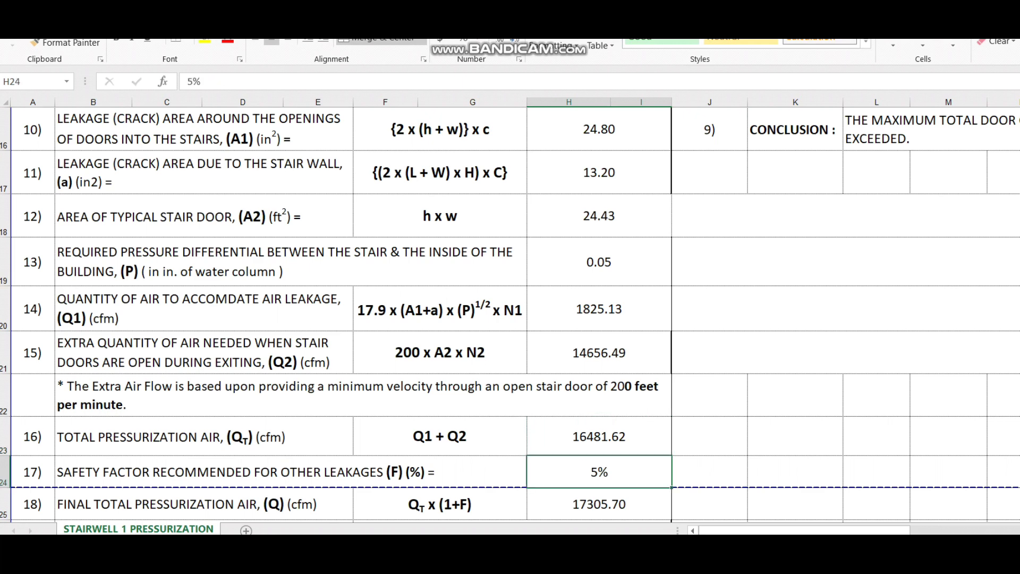
left_click(599, 503)
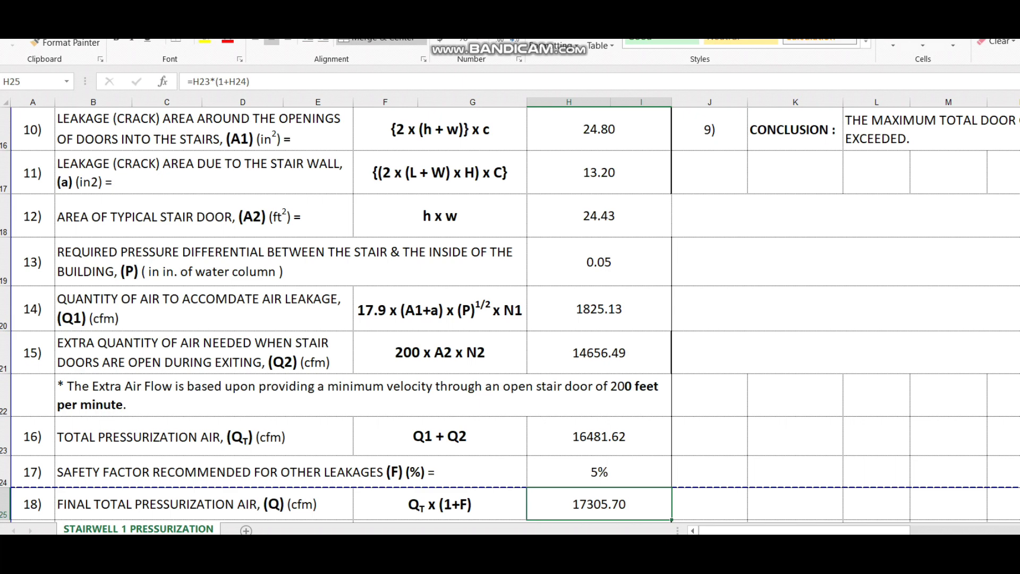
scroll(510, 308, "down", 2)
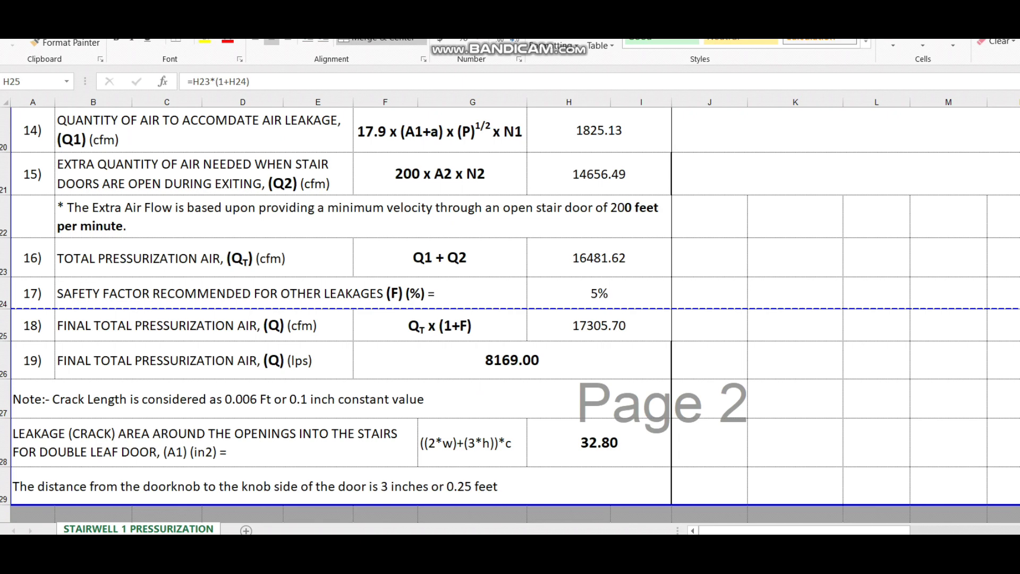
left_click(511, 360)
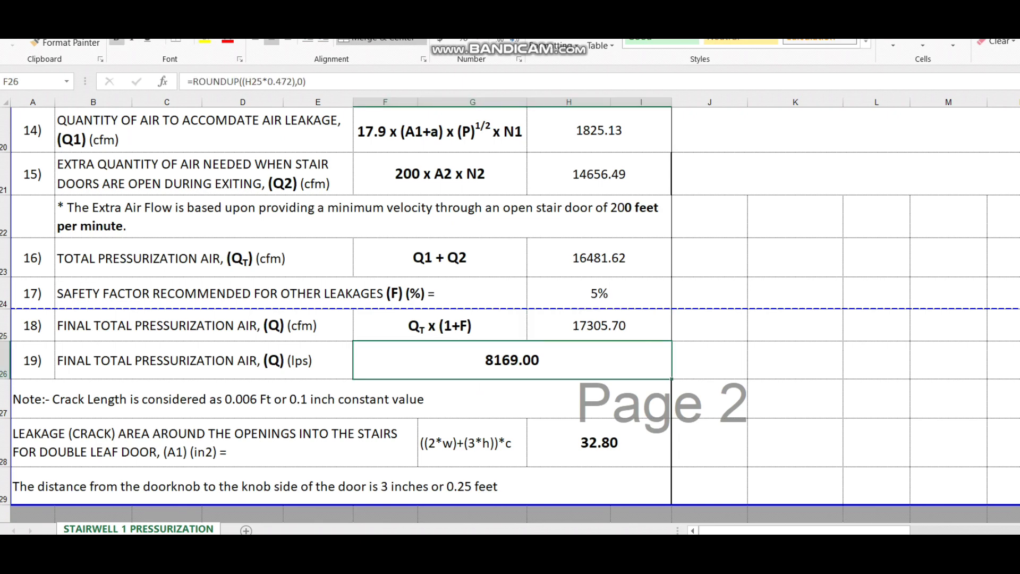
Step: Compare the written crack area expression for a double leaf door with the A1 expression for the stair door openings
left_click(472, 443)
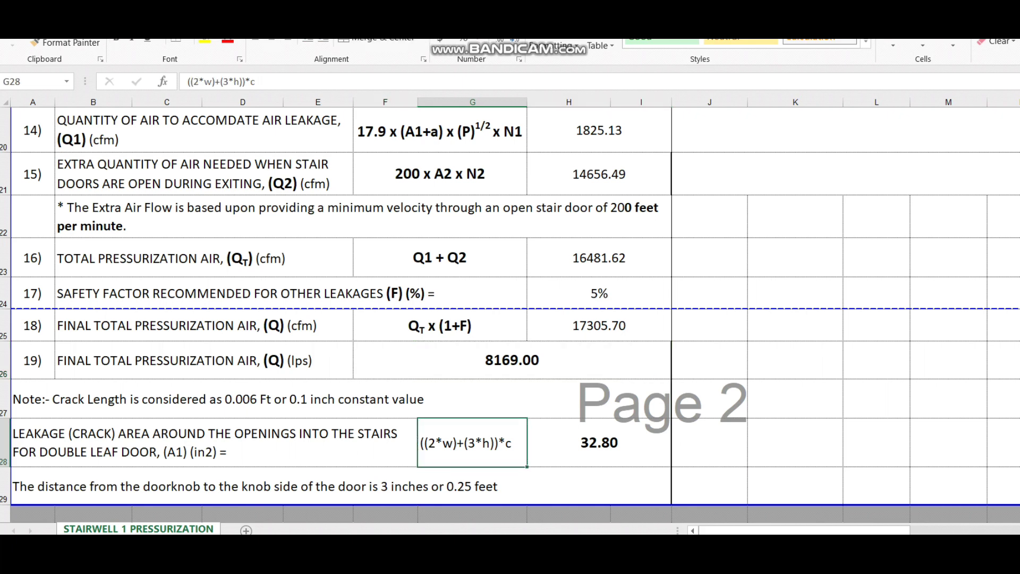
scroll(510, 314, "up", 7)
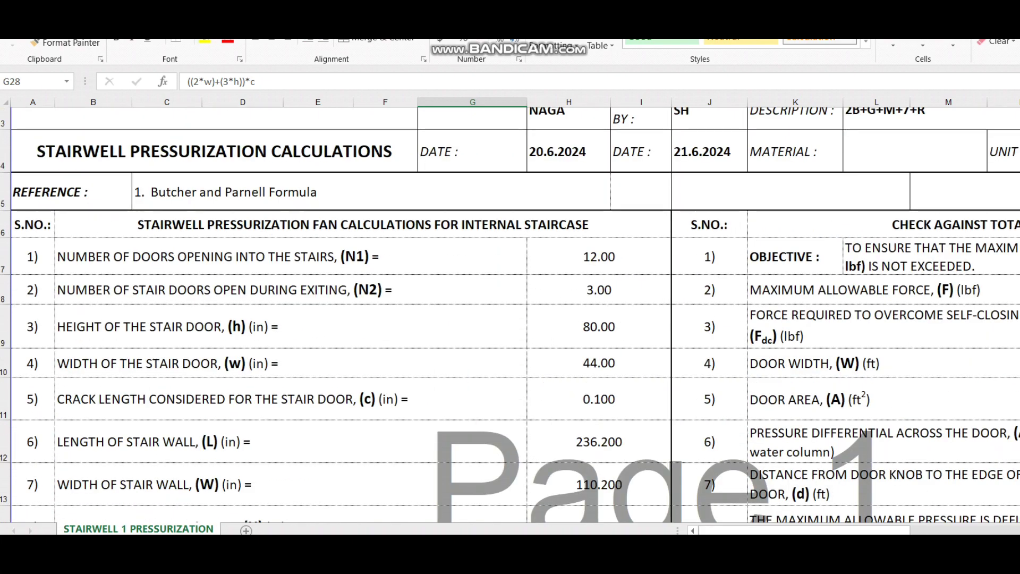
scroll(510, 313, "down", 3)
scroll(510, 313, "down", 1)
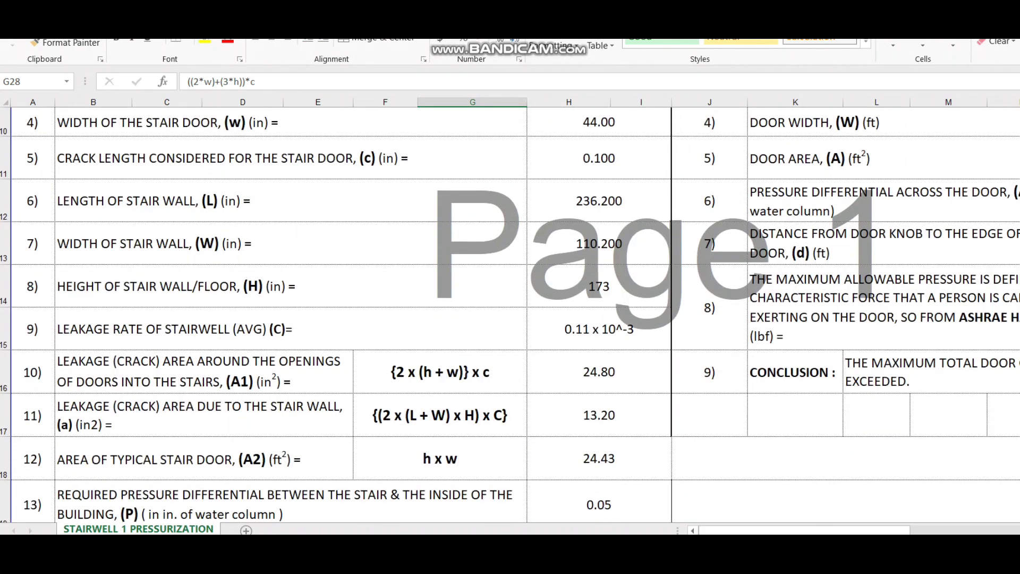
left_click(439, 372)
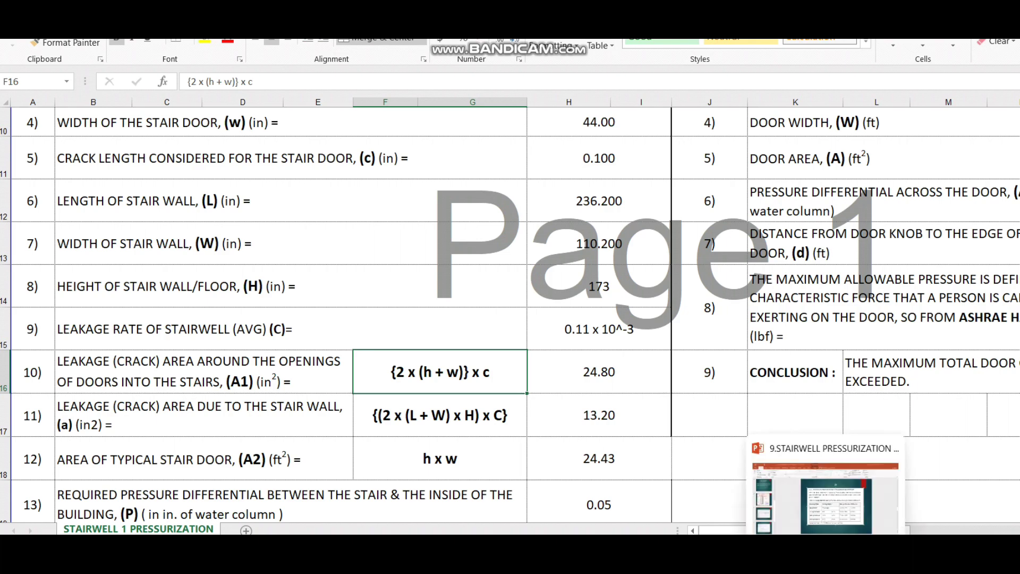
Step: Switch to the staircase section PDF and trace the swing lines of the roof-level stair door in purple ink
left_click(790, 550)
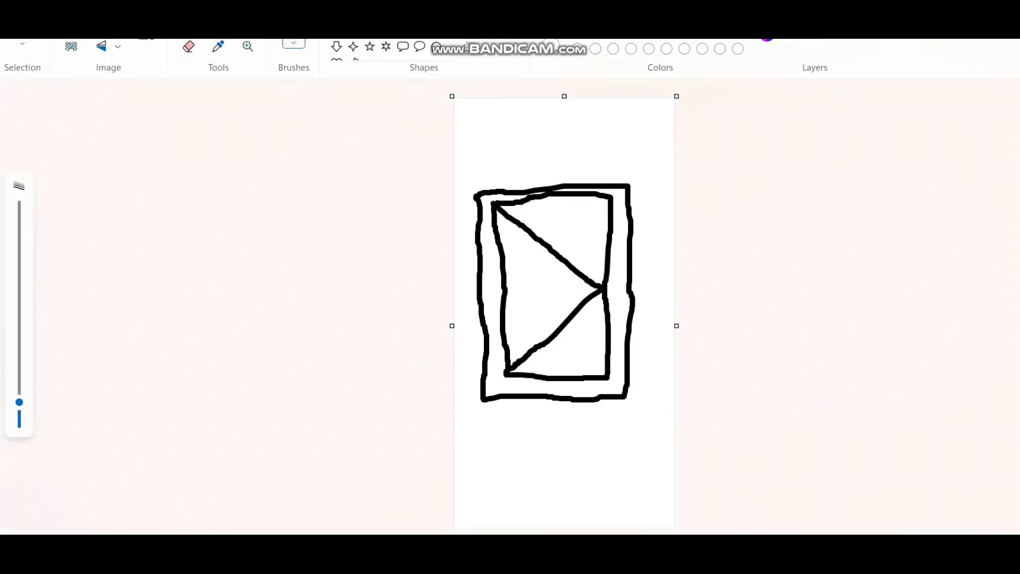
key("alt+Tab")
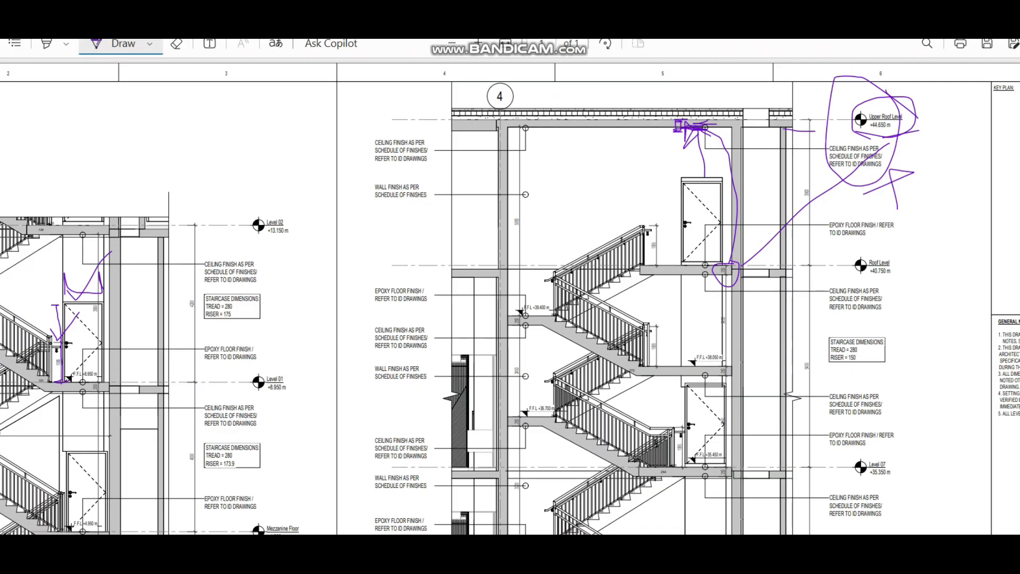
mouse_move(685, 226)
left_mouse_down()
mouse_move(700, 249)
mouse_move(730, 198)
mouse_move(742, 217)
mouse_move(690, 266)
left_mouse_up()
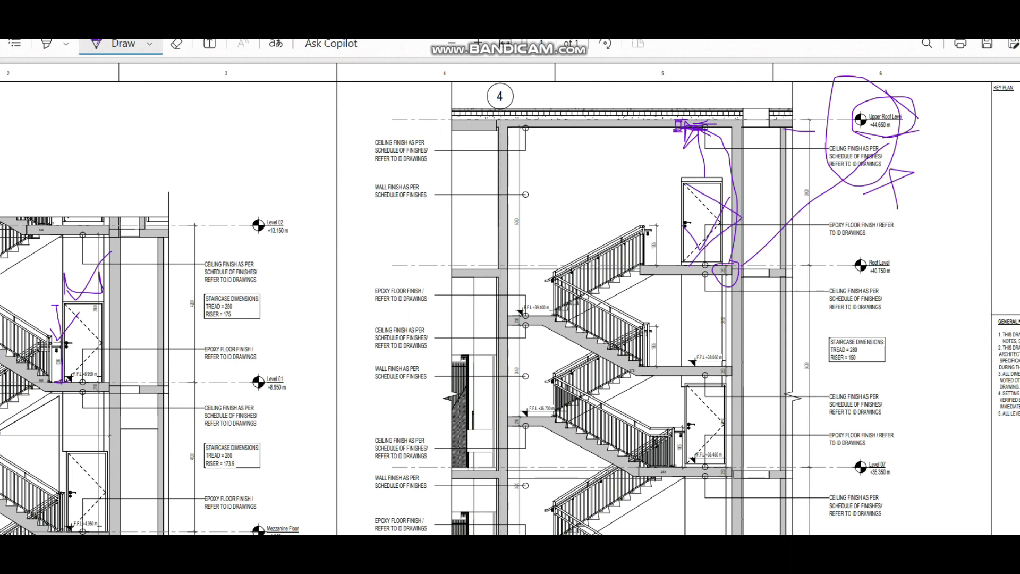
Step: Switch to Paint, circle all four edges of the sketched single-leaf door in yellow, and add a yellow mark above it
key("alt+Tab")
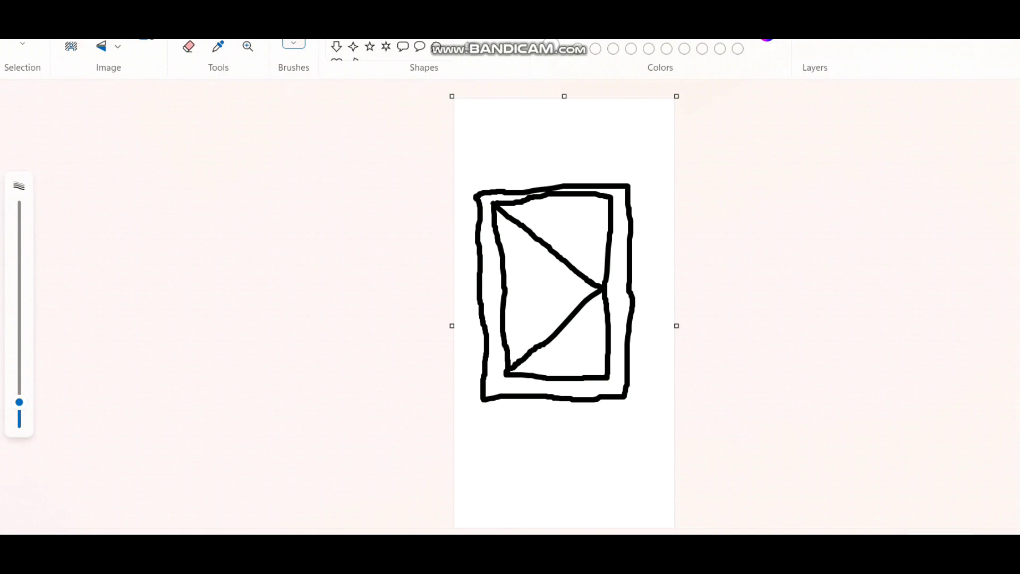
mouse_move(642, 170)
left_mouse_down()
mouse_move(489, 173)
mouse_move(456, 210)
mouse_move(615, 208)
mouse_move(640, 171)
mouse_move(582, 235)
mouse_move(587, 342)
mouse_move(617, 440)
mouse_move(635, 260)
mouse_move(623, 194)
left_mouse_up()
mouse_move(636, 365)
left_mouse_down()
mouse_move(514, 352)
mouse_move(518, 433)
mouse_move(672, 389)
mouse_move(654, 371)
left_mouse_up()
mouse_move(503, 177)
left_mouse_down()
mouse_move(492, 177)
mouse_move(462, 268)
mouse_move(478, 406)
mouse_move(502, 335)
mouse_move(515, 183)
mouse_move(505, 176)
left_mouse_up()
mouse_move(501, 128)
left_mouse_down()
mouse_move(573, 118)
mouse_move(574, 127)
mouse_move(610, 131)
left_mouse_up()
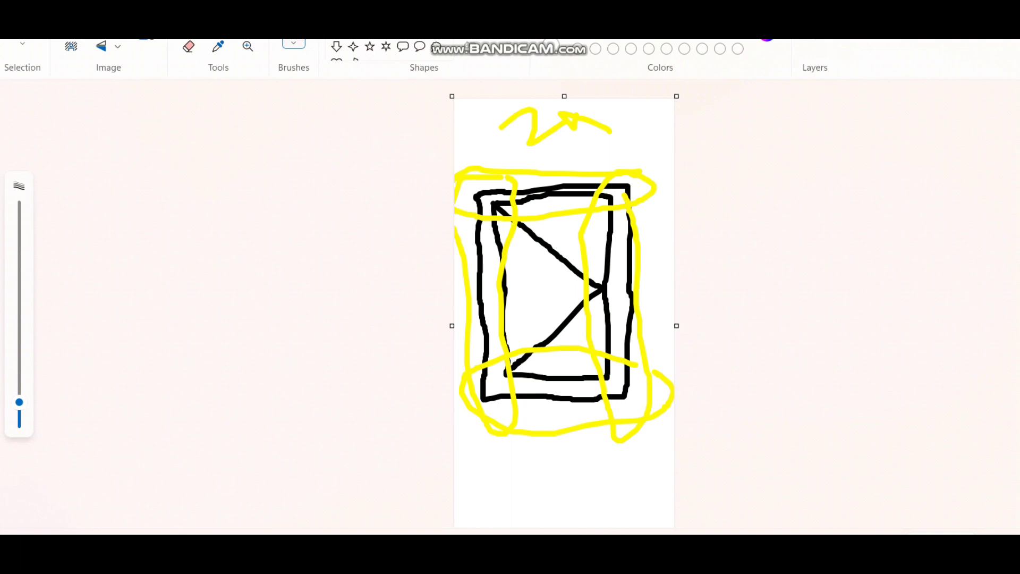
Step: Start a new canvas without saving the old sketch and draw a double-leaf door in black with a centre line and swing lines
key("ctrl+n")
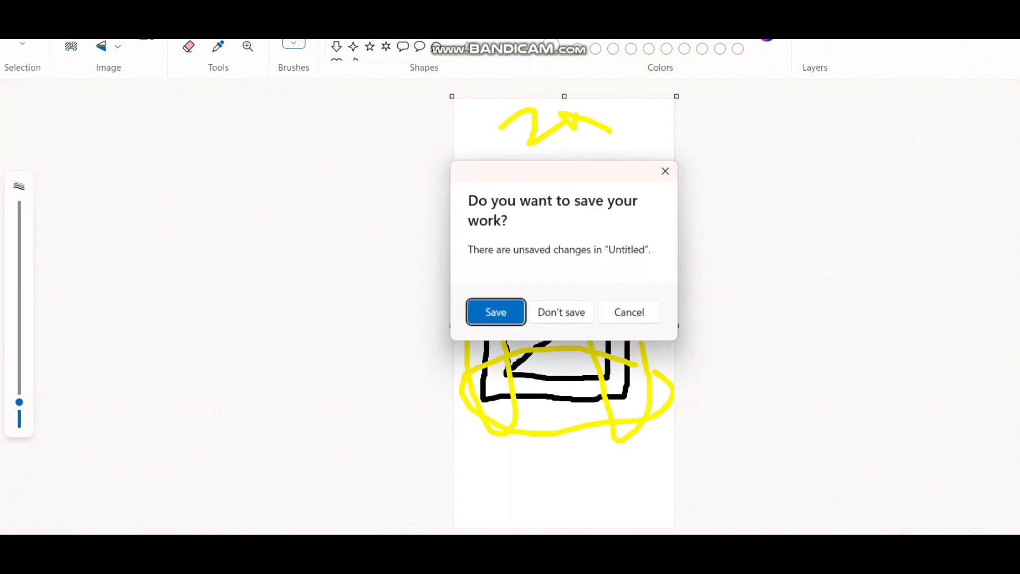
left_click(560, 310)
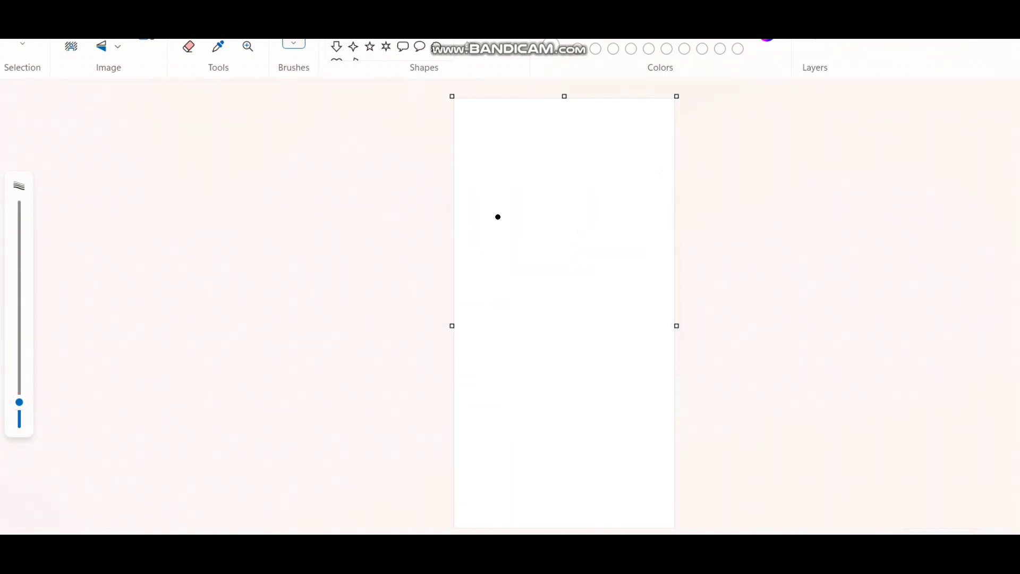
mouse_move(482, 211)
left_mouse_down()
mouse_move(473, 402)
mouse_move(628, 404)
mouse_move(627, 247)
mouse_move(558, 203)
mouse_move(485, 206)
left_mouse_up()
left_click_drag(554, 204, 555, 411)
mouse_move(484, 212)
left_mouse_down()
mouse_move(550, 311)
mouse_move(464, 414)
left_mouse_up()
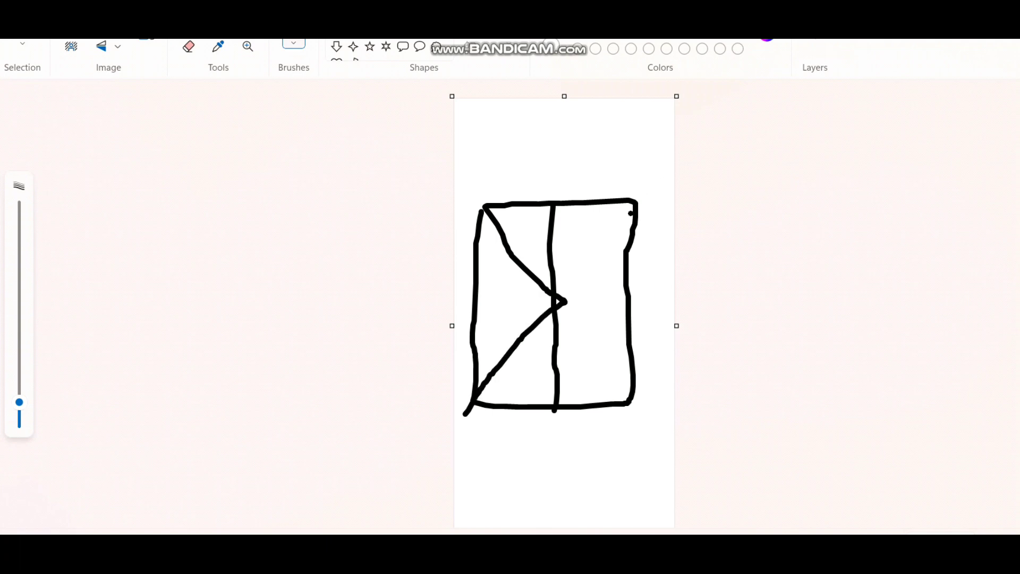
mouse_move(631, 213)
left_mouse_down()
mouse_move(581, 290)
mouse_move(630, 390)
left_mouse_up()
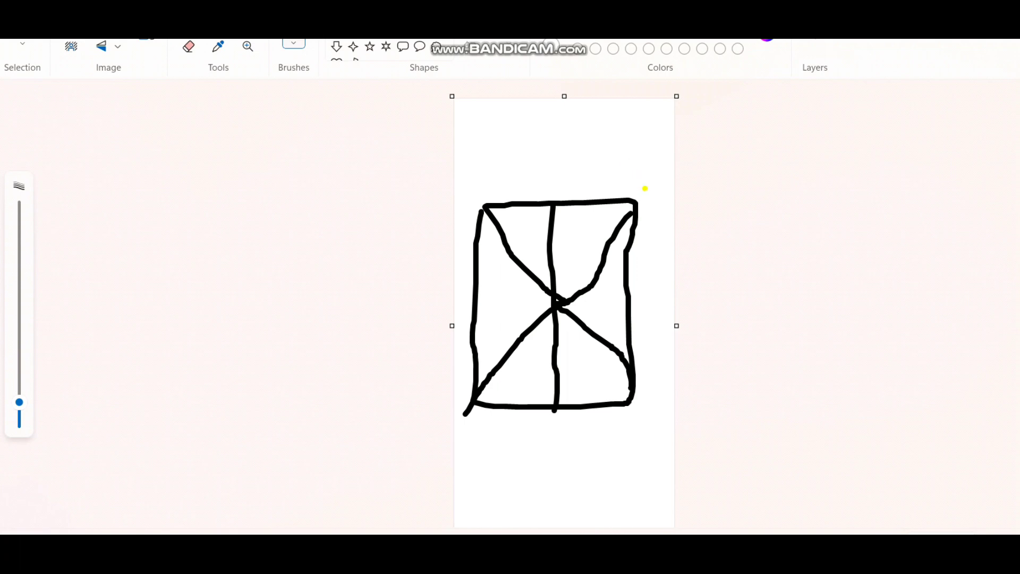
Step: Circle the head, sill, both sides and the centre joint of the double-leaf door sketch in yellow
mouse_move(642, 190)
left_mouse_down()
mouse_move(479, 190)
mouse_move(535, 247)
mouse_move(638, 208)
mouse_move(597, 170)
left_mouse_up()
left_click_drag(644, 375, 456, 375)
mouse_move(455, 415)
left_mouse_down()
mouse_move(581, 425)
mouse_move(632, 389)
left_mouse_up()
mouse_move(650, 191)
left_mouse_down()
mouse_move(611, 221)
mouse_move(625, 406)
mouse_move(660, 307)
mouse_move(658, 190)
left_mouse_up()
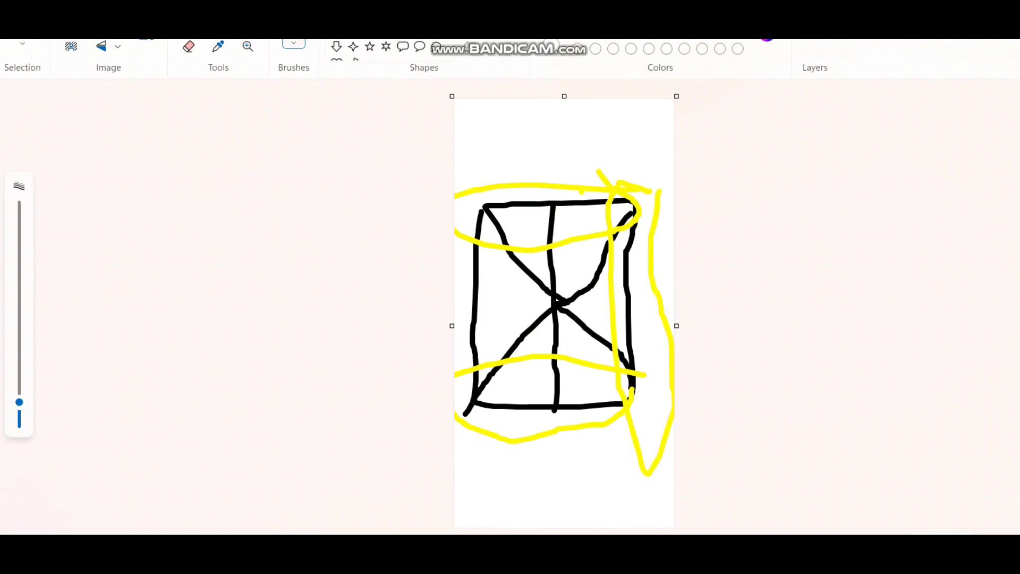
mouse_move(572, 189)
left_mouse_down()
mouse_move(528, 242)
mouse_move(552, 400)
mouse_move(584, 302)
mouse_move(584, 219)
left_mouse_up()
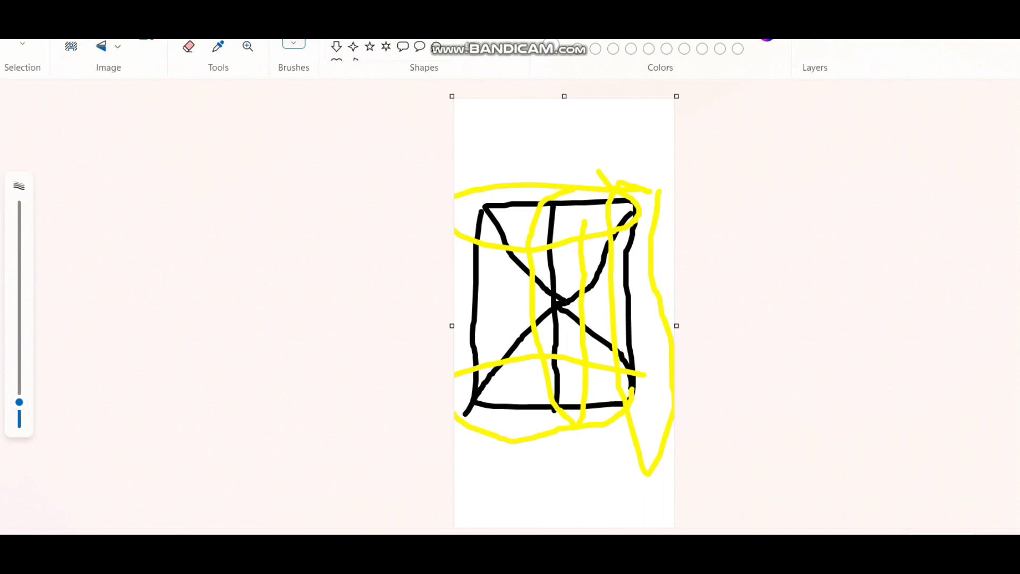
left_click_drag(494, 188, 455, 223)
mouse_move(455, 420)
left_mouse_down()
mouse_move(467, 461)
mouse_move(497, 319)
mouse_move(496, 210)
mouse_move(514, 243)
mouse_move(598, 183)
left_mouse_up()
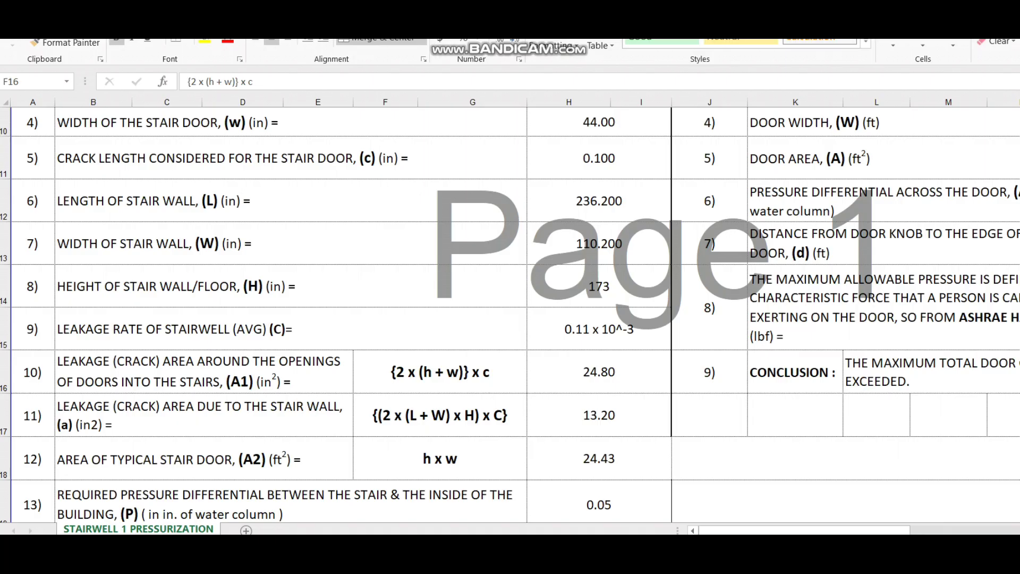
Step: In the Excel workbook, check the typical stair door area (A2) formula and go through the results down to final air (Q) in lps
left_click(440, 372)
left_click(599, 458)
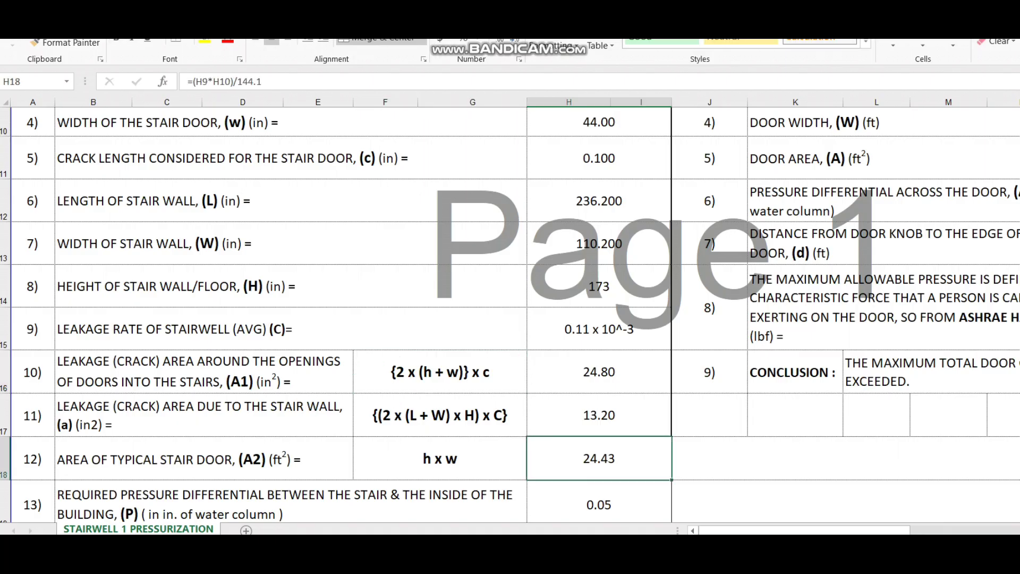
key("Down")
key("Down")
key("Down")
key("Down")
key("Down")
key("Down")
key("Down")
key("Down")
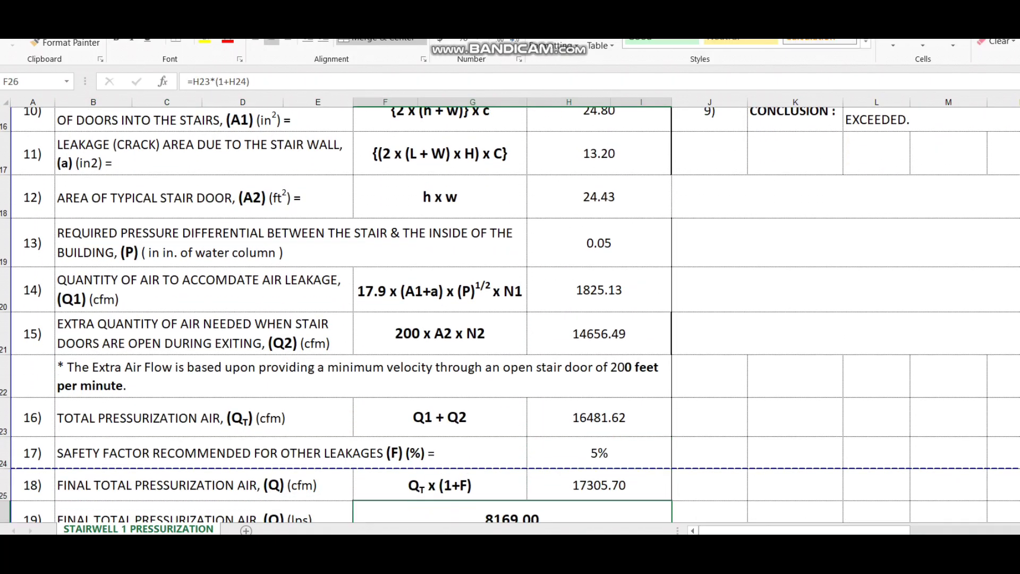
Step: Examine the double-leaf door leakage area (A1) formula ((2*w)+(3*h))*c and its result cell below the final air rows
key("Down")
key("Down")
key("Down")
key("Down")
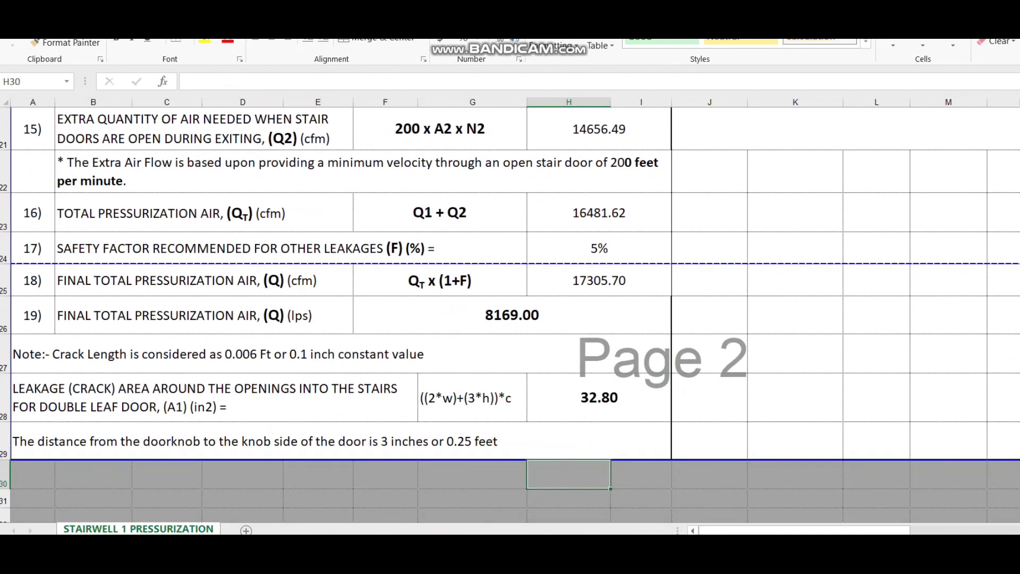
double_click(497, 397)
key("Escape")
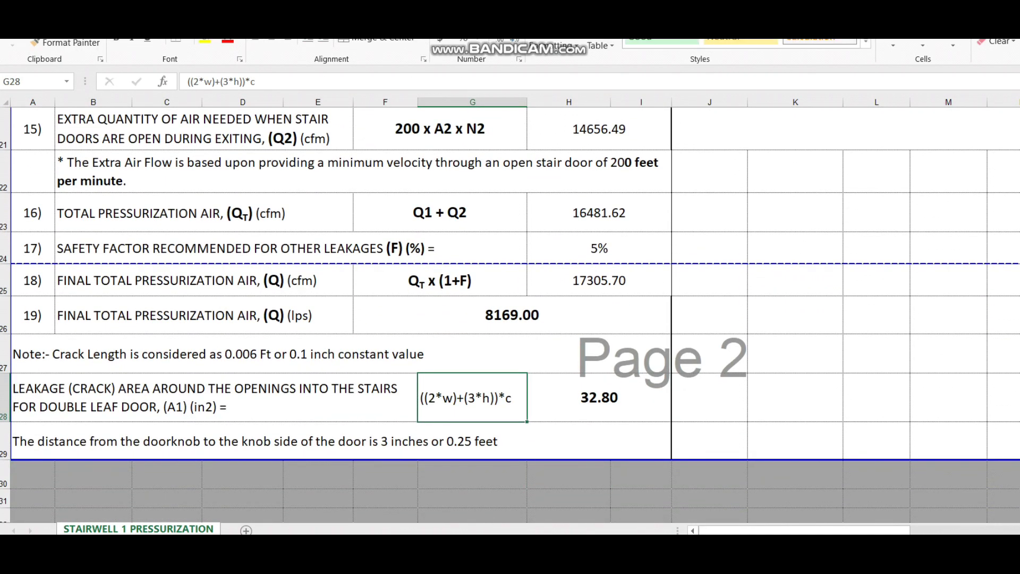
left_click(599, 397)
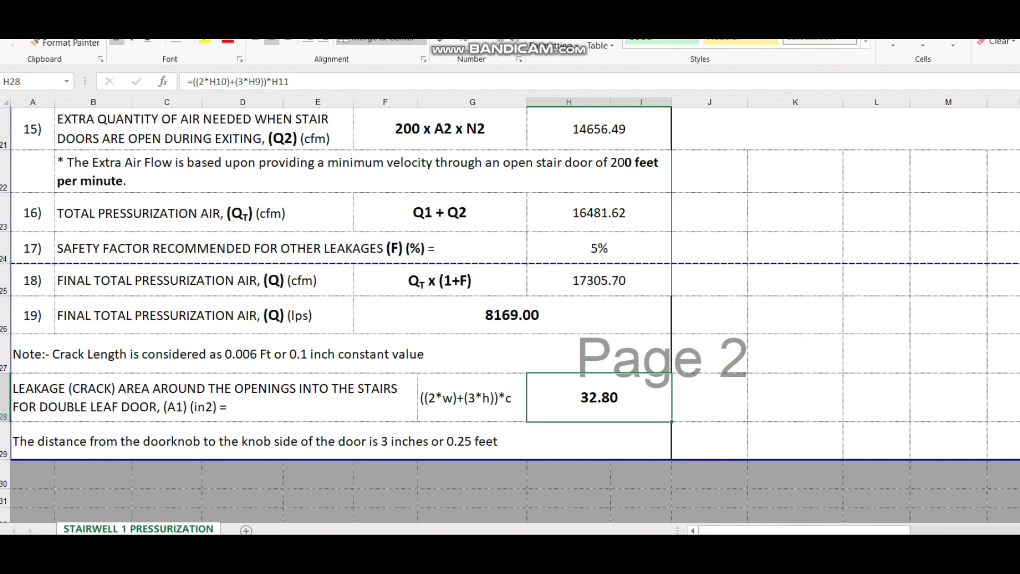
Step: Compare the single-leaf door crack area (A1) formula and result in row 16 with the double-leaf door row
scroll(510, 313, "up", 7)
scroll(510, 314, "down", 3)
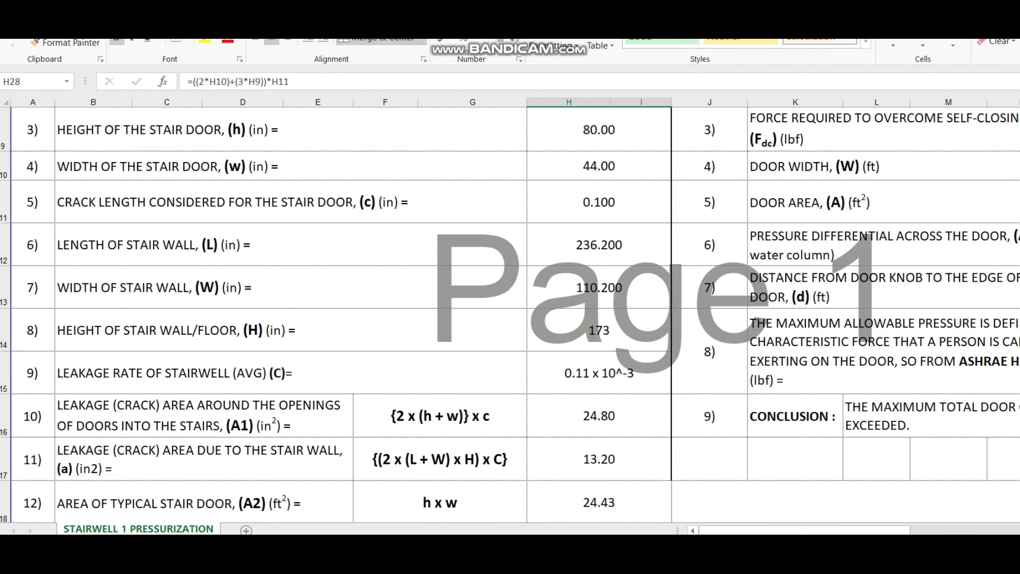
left_click(440, 415)
left_click(599, 415)
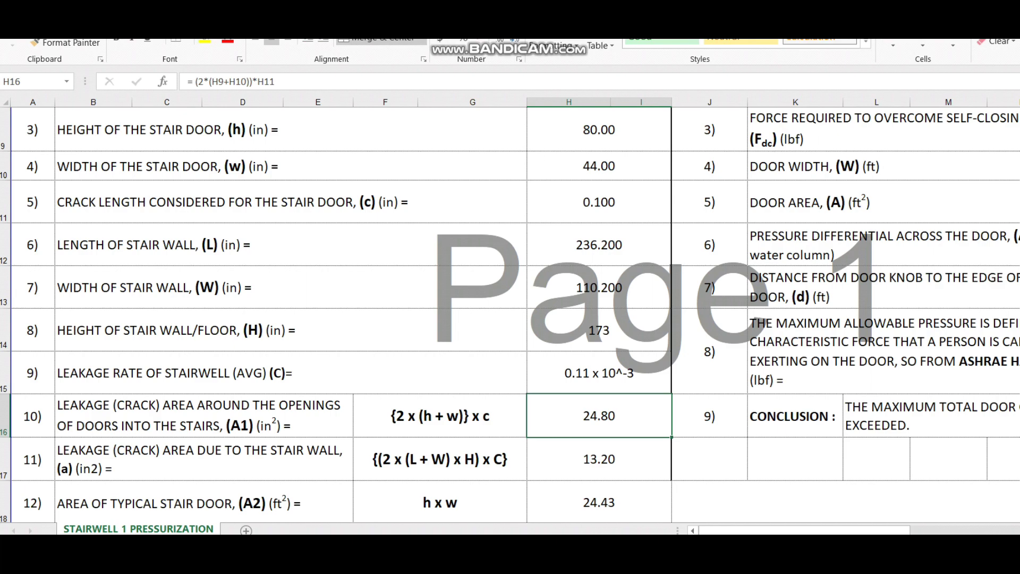
scroll(510, 313, "down", 4)
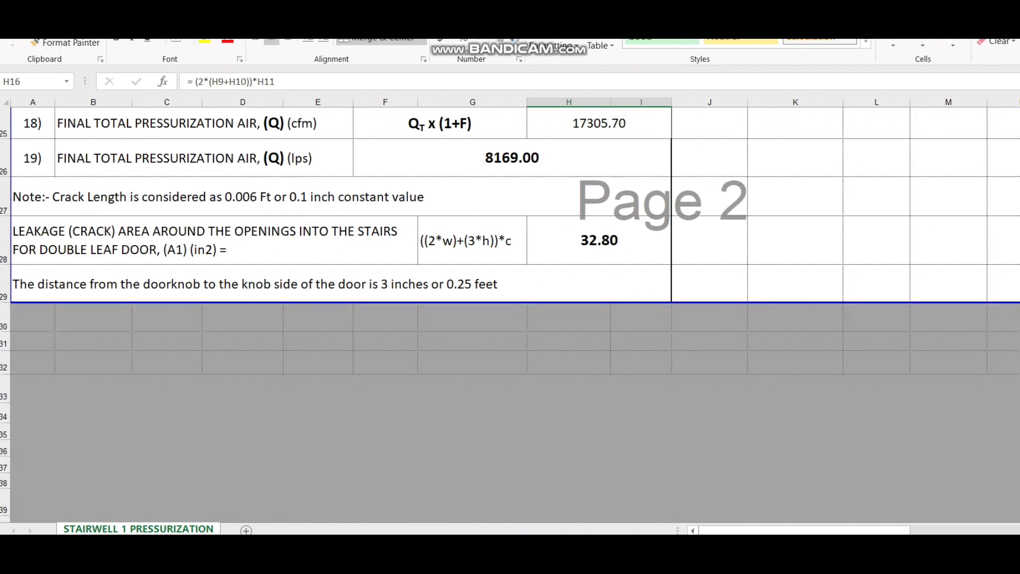
scroll(510, 314, "up", 1)
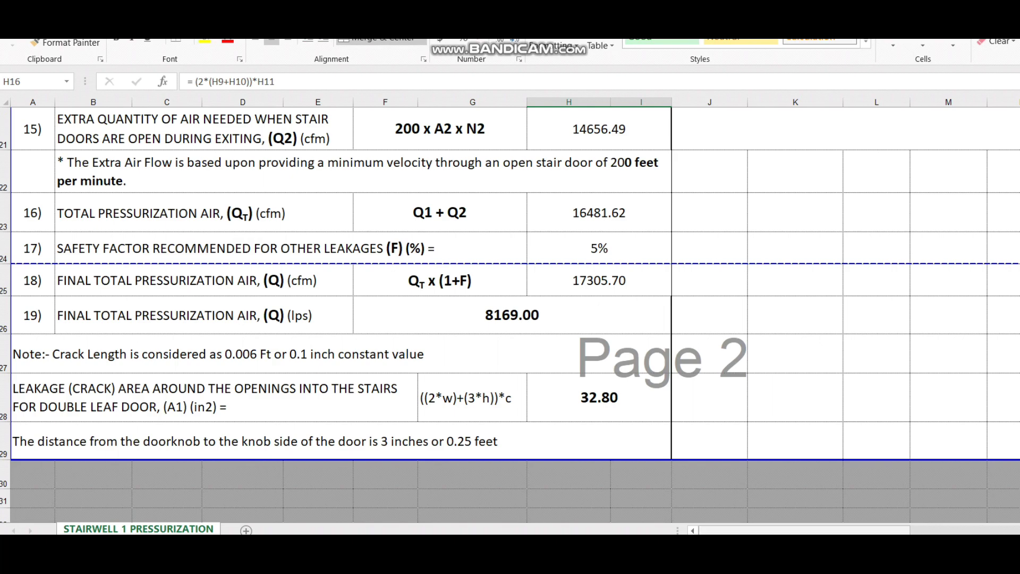
Step: Go to the total door opening force check and highlight the 133 N (30 lbf) limit in its conclusion
left_click_drag(804, 530, 843, 530)
scroll(510, 314, "up", 7)
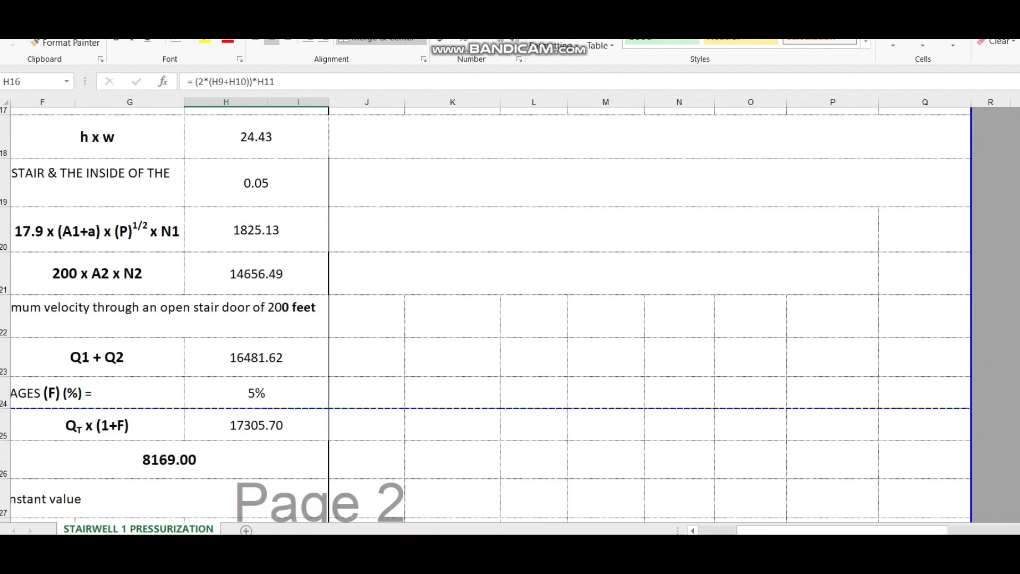
scroll(510, 313, "down", 3)
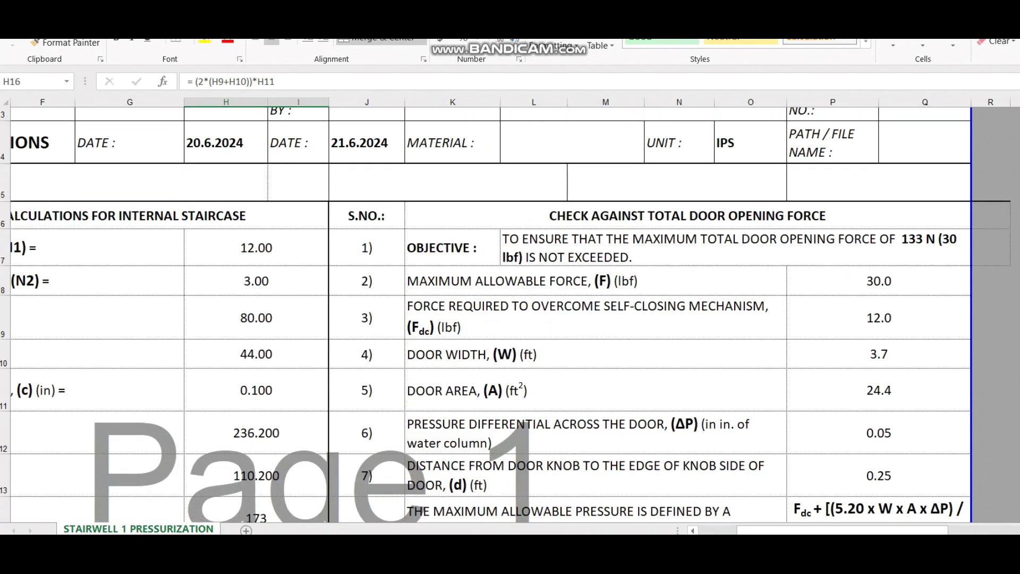
scroll(487, 313, "down", 1)
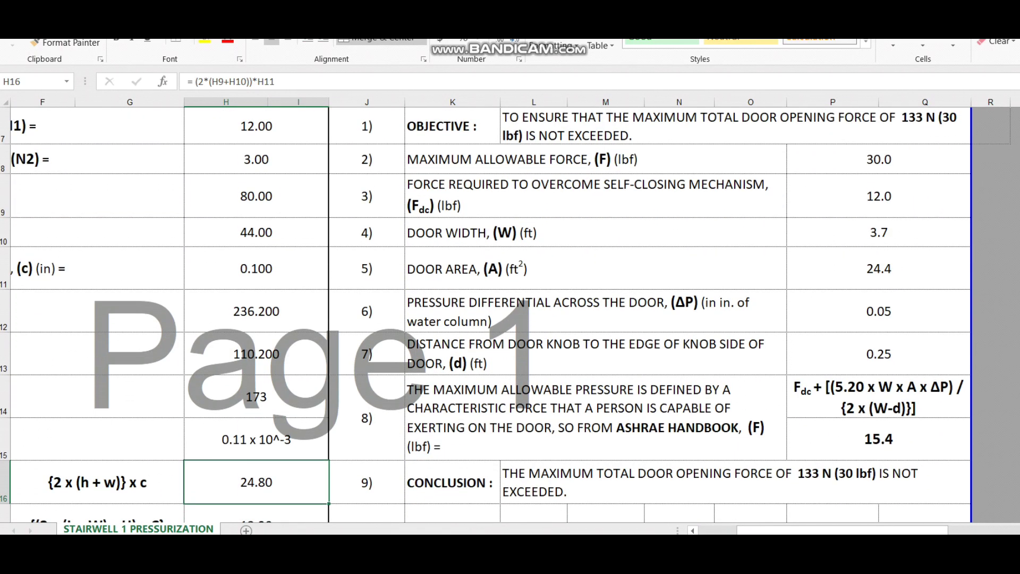
left_click(735, 482)
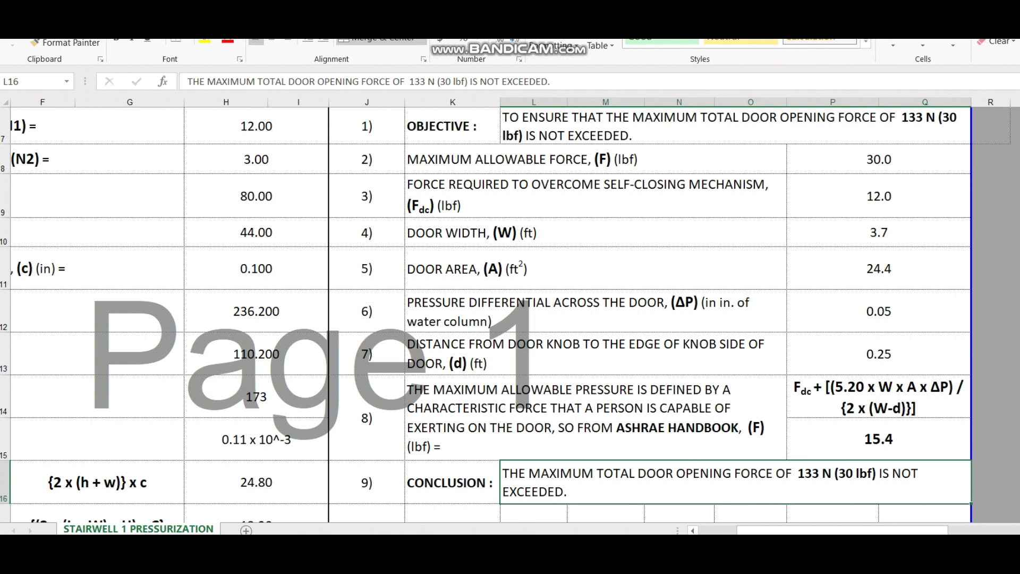
key("F2")
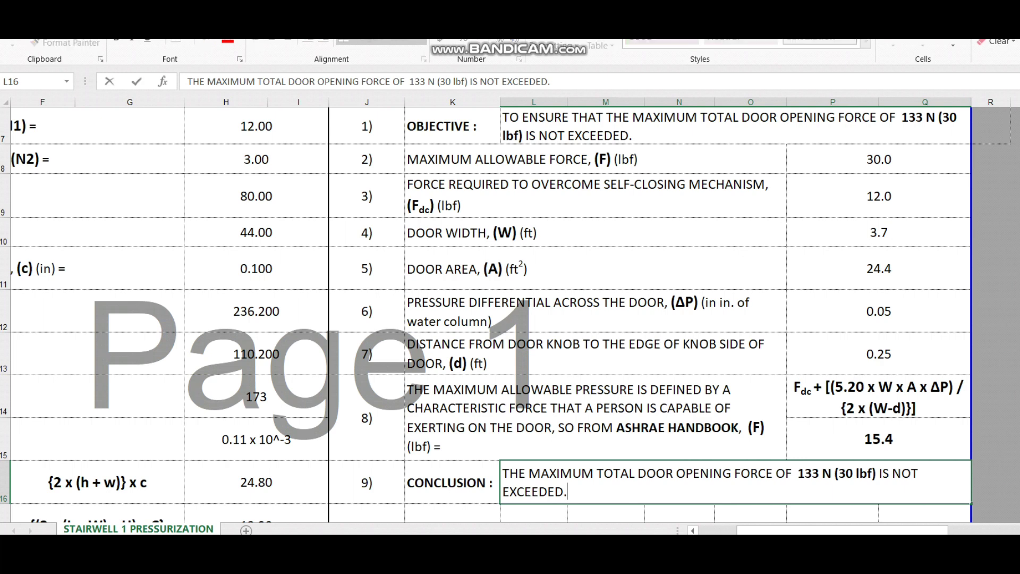
left_click_drag(795, 473, 889, 473)
Step: Examine the door opening force formula together with the maximum allowable force (F) and self-closing mechanism force (Fdc) inputs
left_click(878, 396)
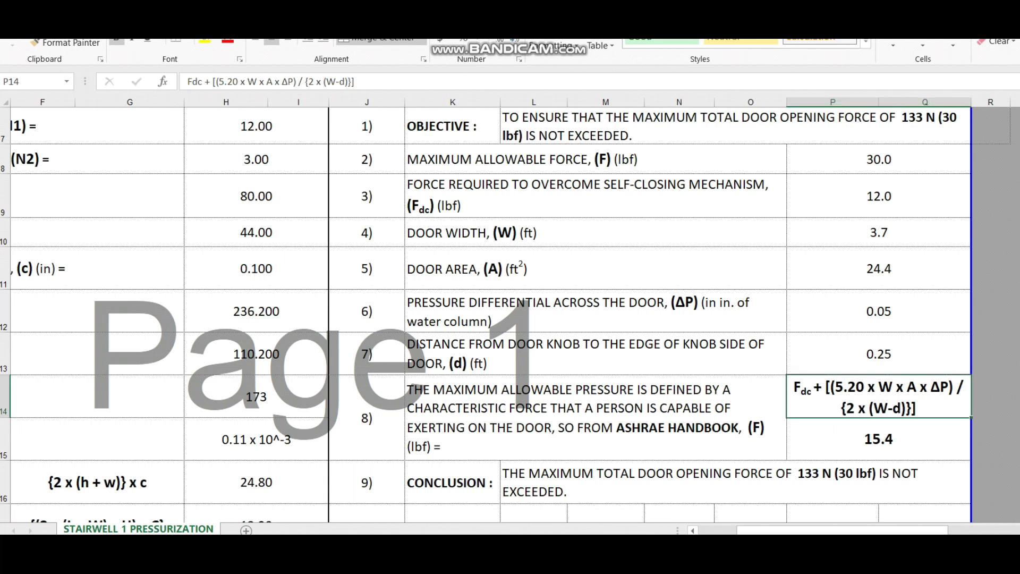
left_click(878, 159)
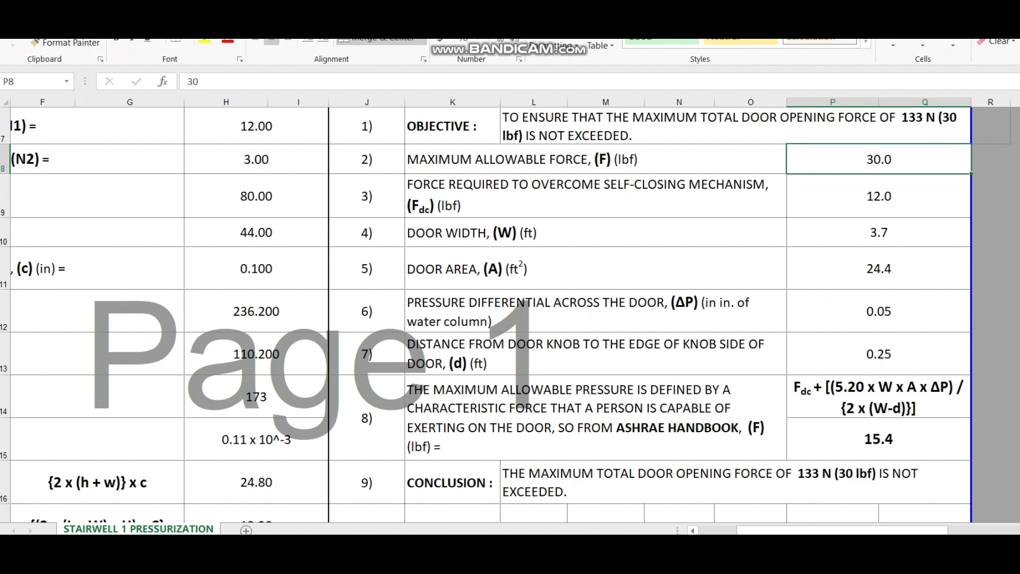
left_click(878, 397)
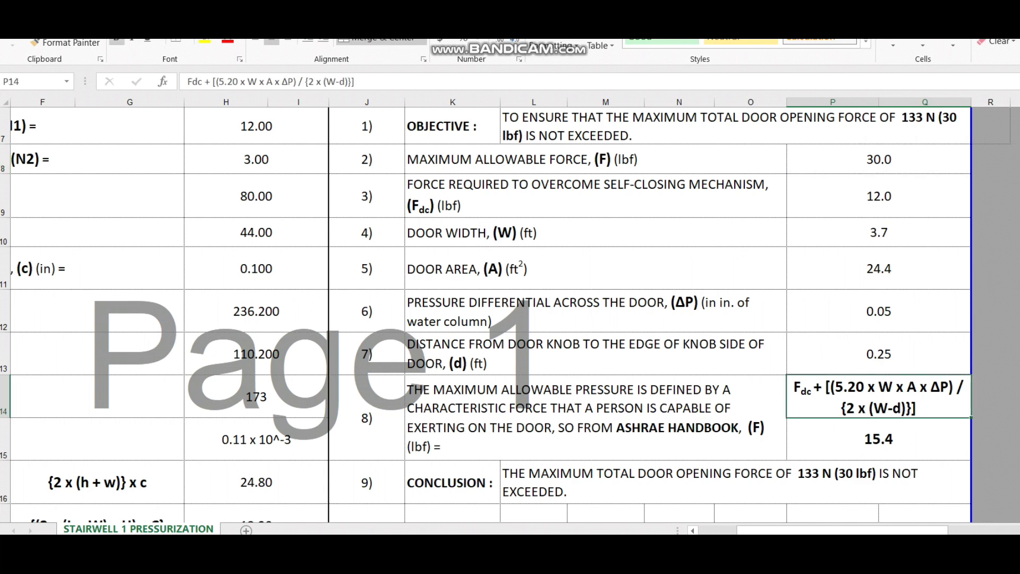
double_click(815, 396)
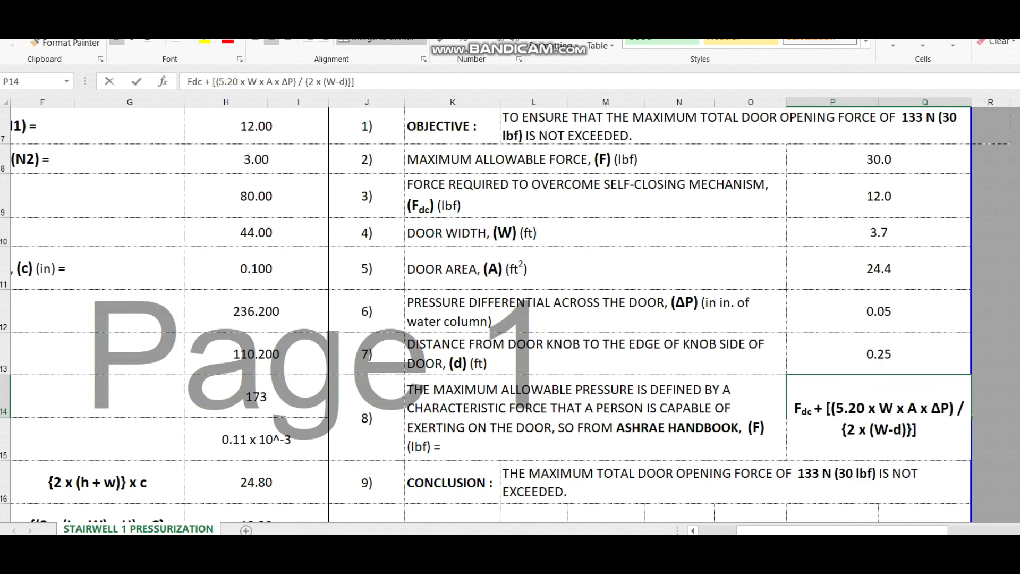
key("Escape")
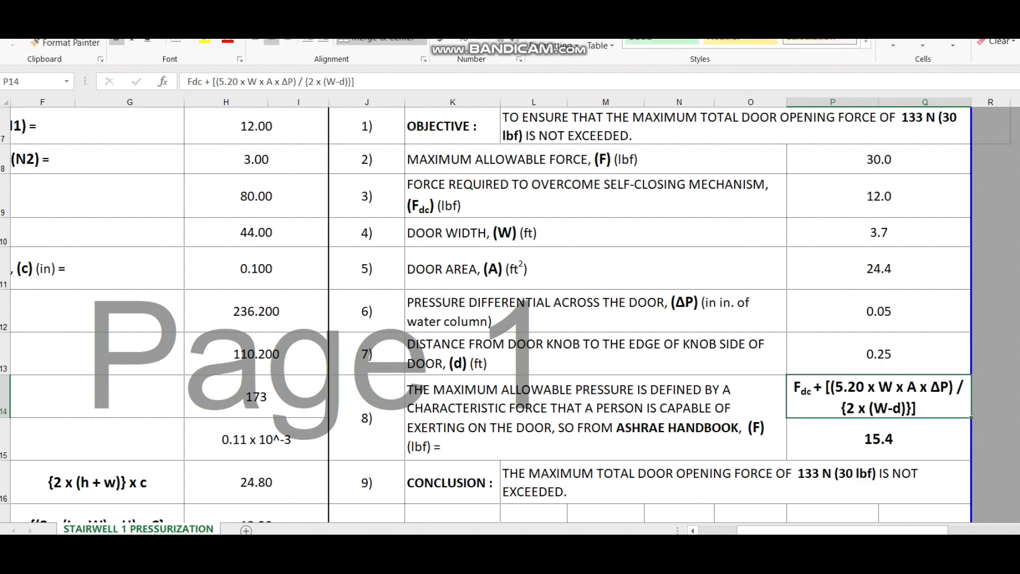
left_click(879, 196)
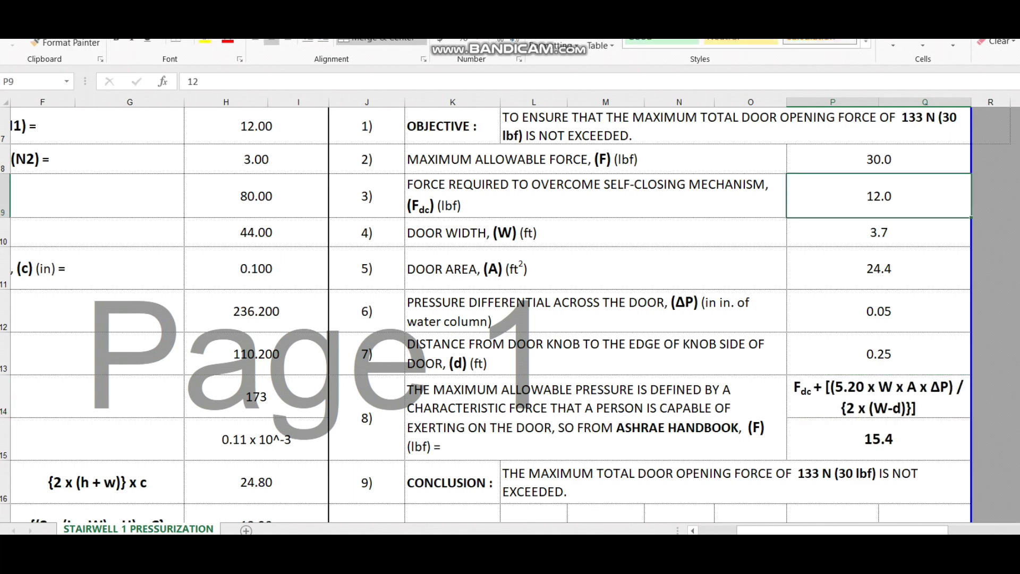
left_click(595, 195)
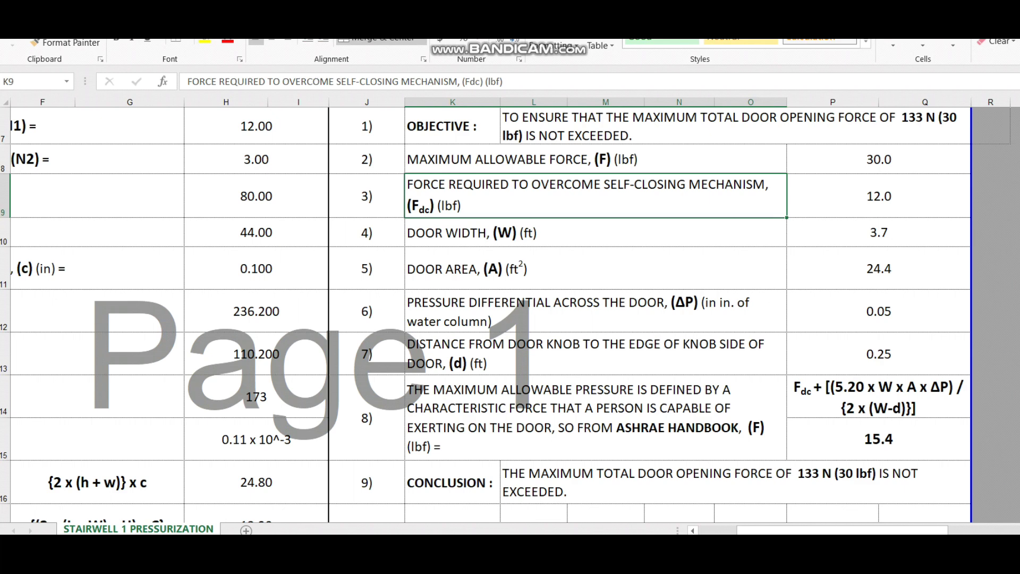
Step: Inspect the cell contents for door width (W), door area (A), pressure differential (ΔP) and knob distance (d) without changing them
double_click(879, 232)
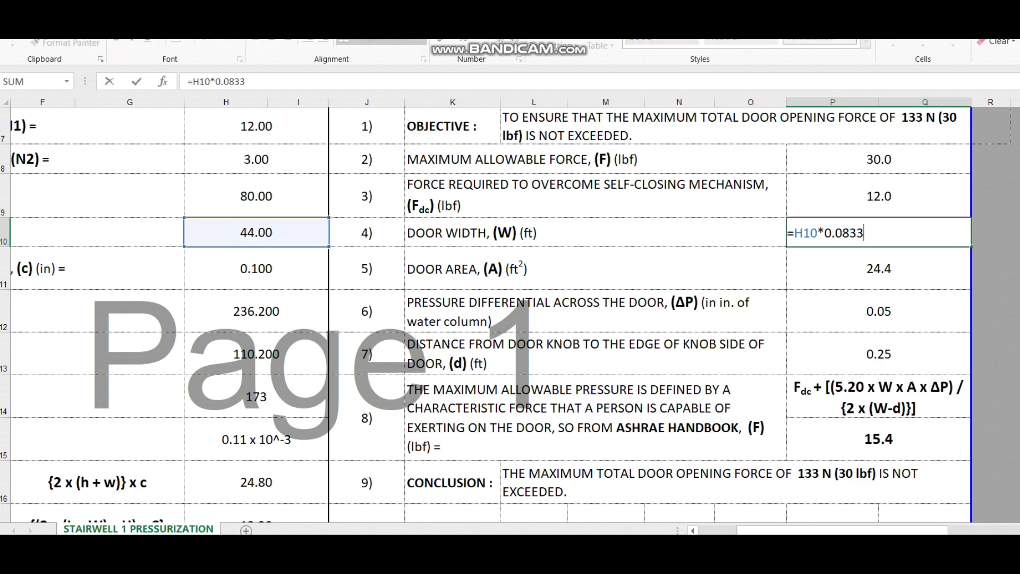
key("Return")
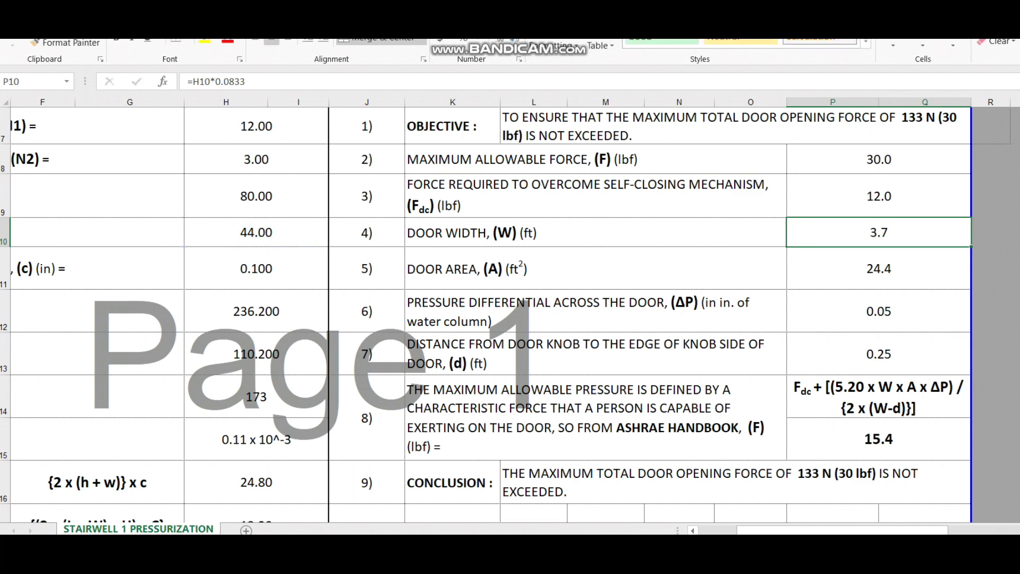
key("F2")
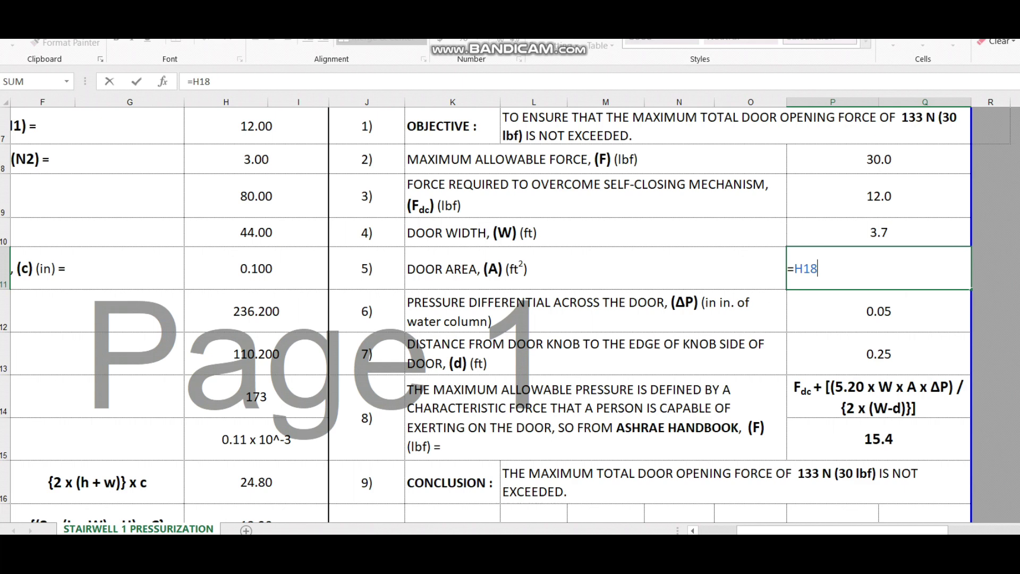
key("Escape")
key("Return")
key("F2")
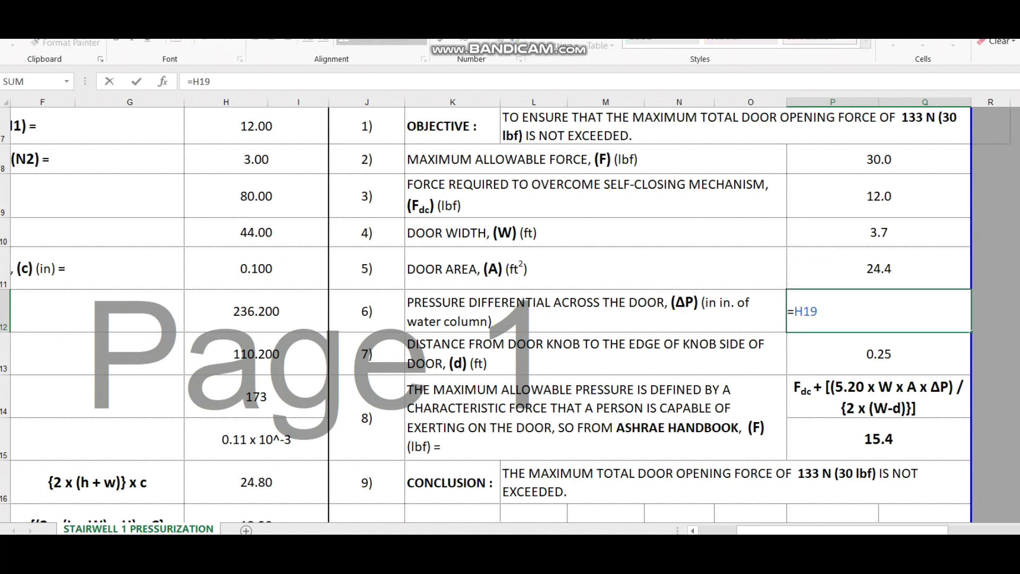
key("Escape")
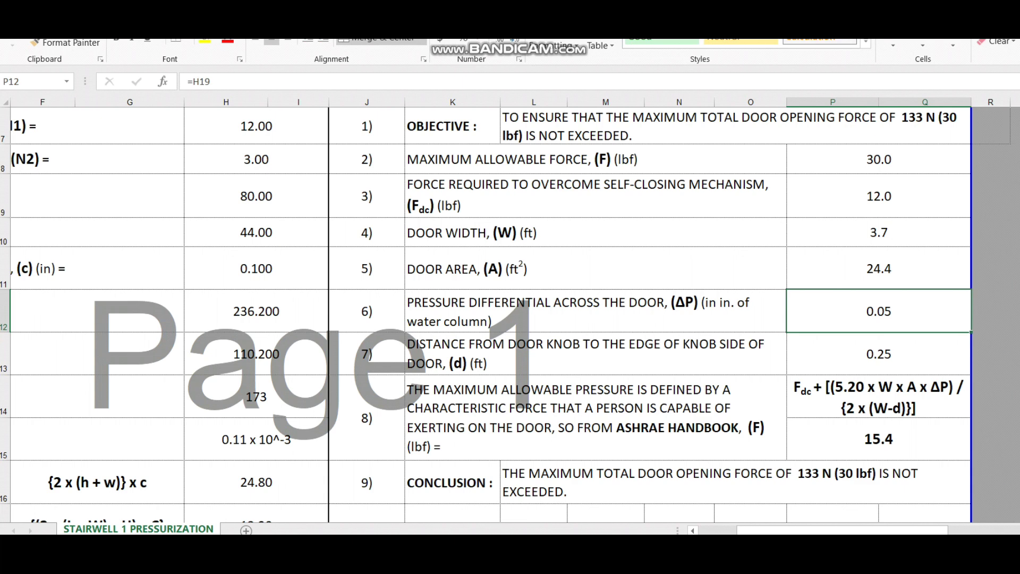
key("Return")
key("F2")
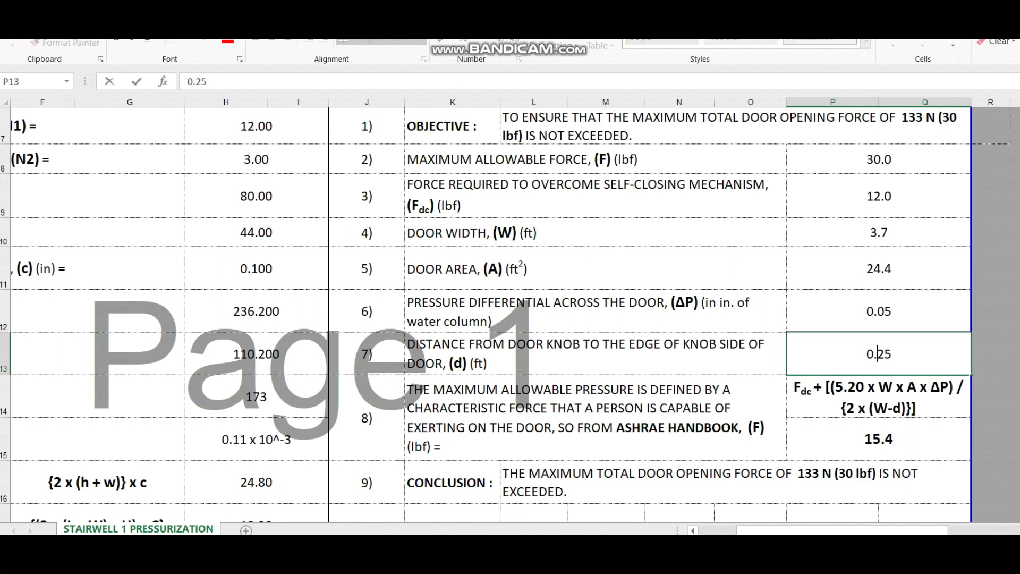
key("Escape")
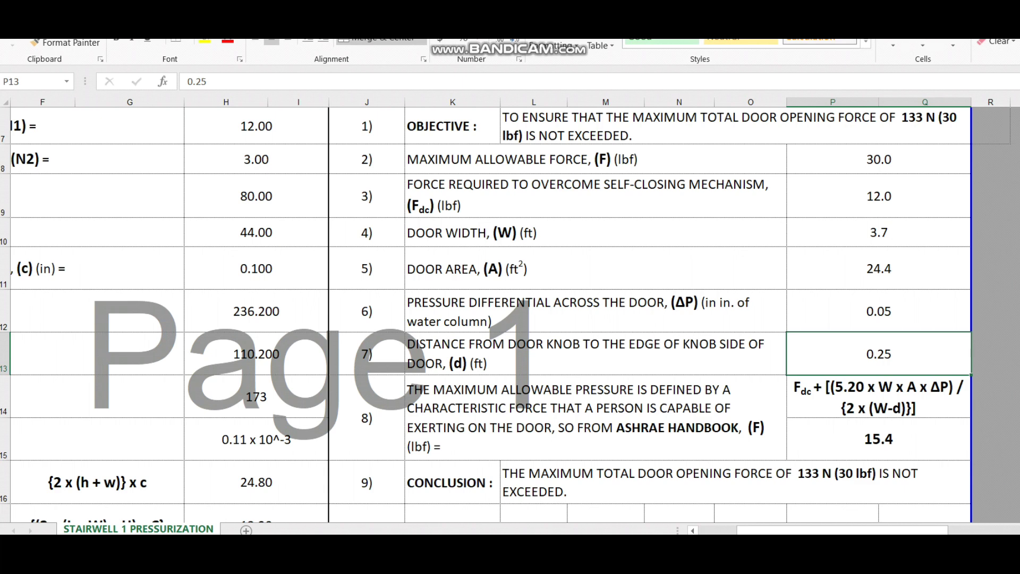
Step: Switch to the PowerPoint door opening force slide and mark the knob distance definition, the d dimension and the knob position in red
key("alt+Tab")
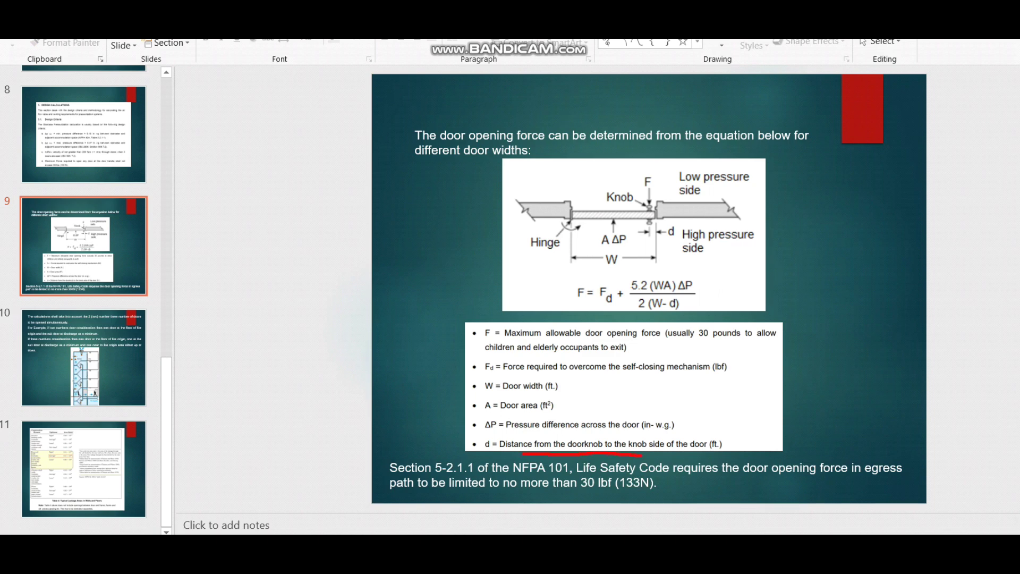
mouse_move(642, 455)
left_mouse_down()
mouse_move(733, 438)
mouse_move(614, 442)
left_mouse_up()
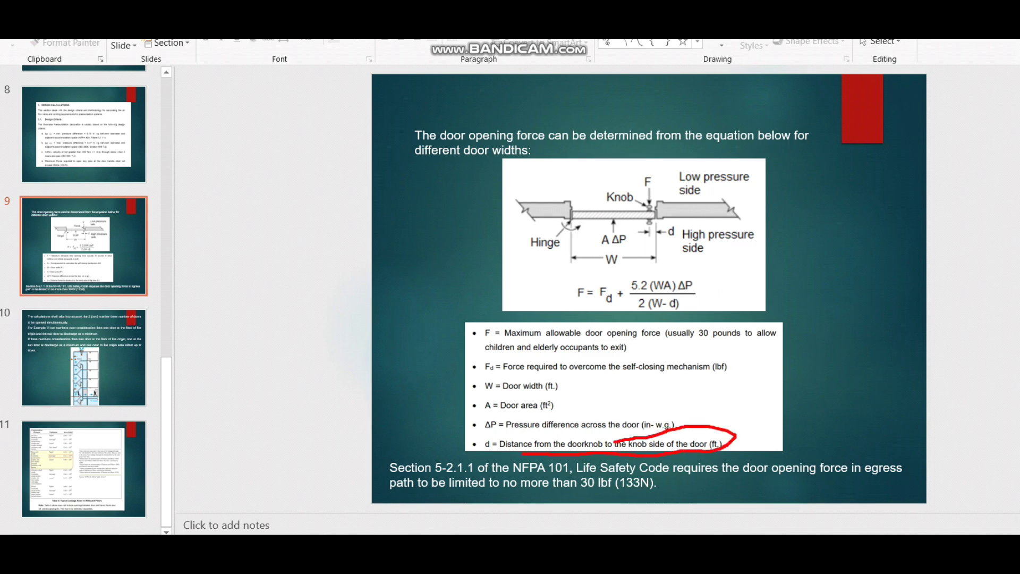
left_click_drag(674, 228, 692, 216)
left_click_drag(649, 182, 657, 194)
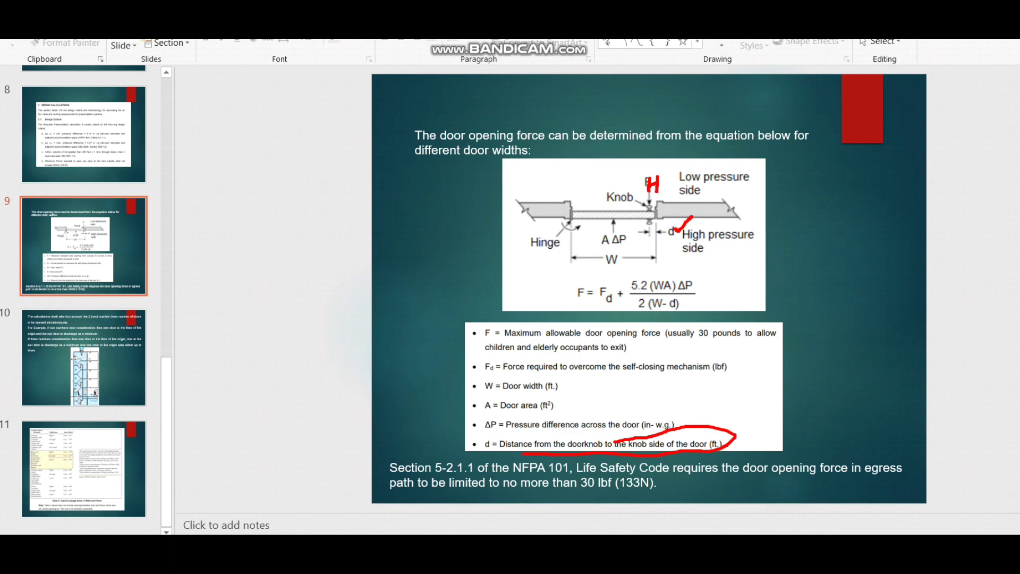